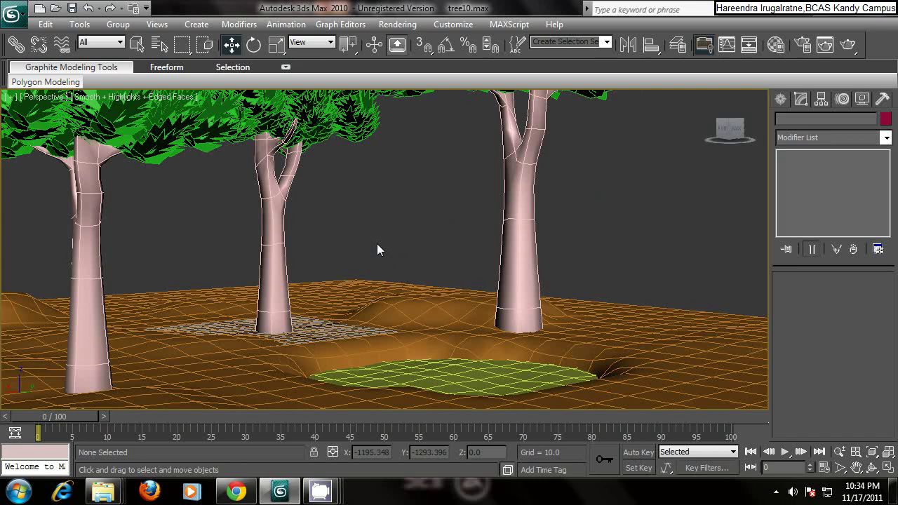
Step: Examine the tree, terrain and pond scene from several angles
middle_click_drag(377, 250, 349, 258, "alt")
scroll(348, 259, "down", 10)
scroll(340, 256, "up", 2)
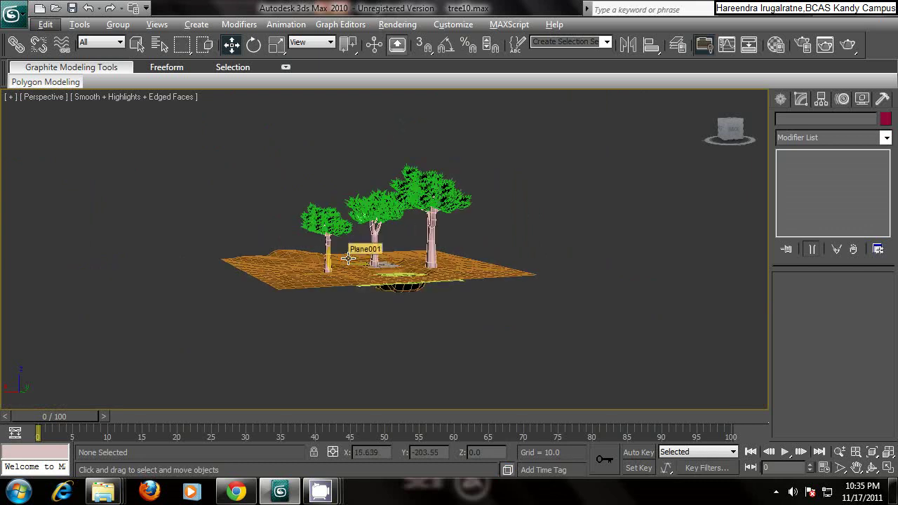
middle_click_drag(339, 254, 367, 266, "alt")
scroll(371, 269, "up", 10)
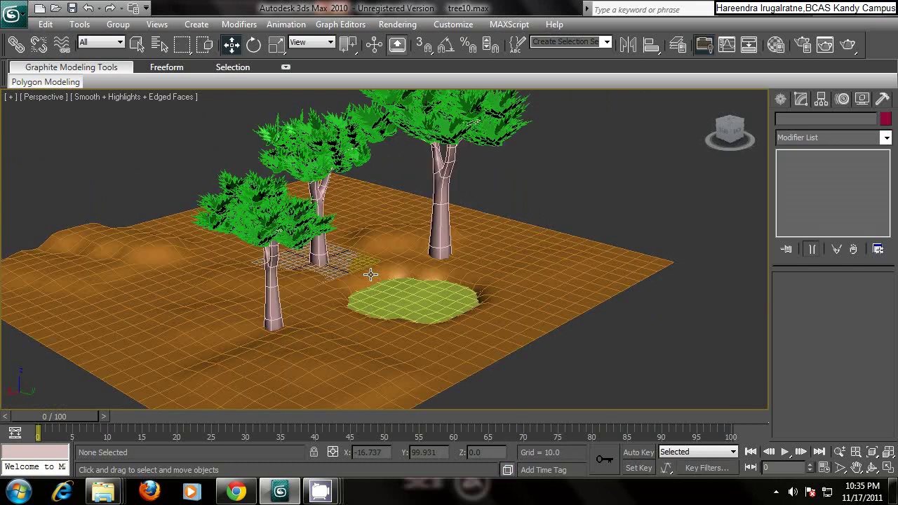
key("alt")
scroll(377, 268, "down", 2)
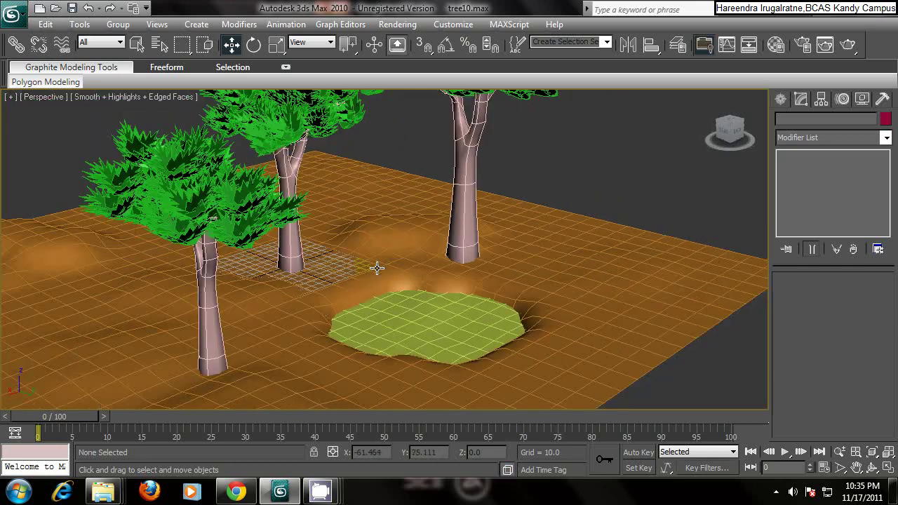
scroll(377, 268, "down", 3)
middle_click_drag(377, 268, 277, 235, "alt")
middle_click_drag(365, 242, 415, 244, "alt")
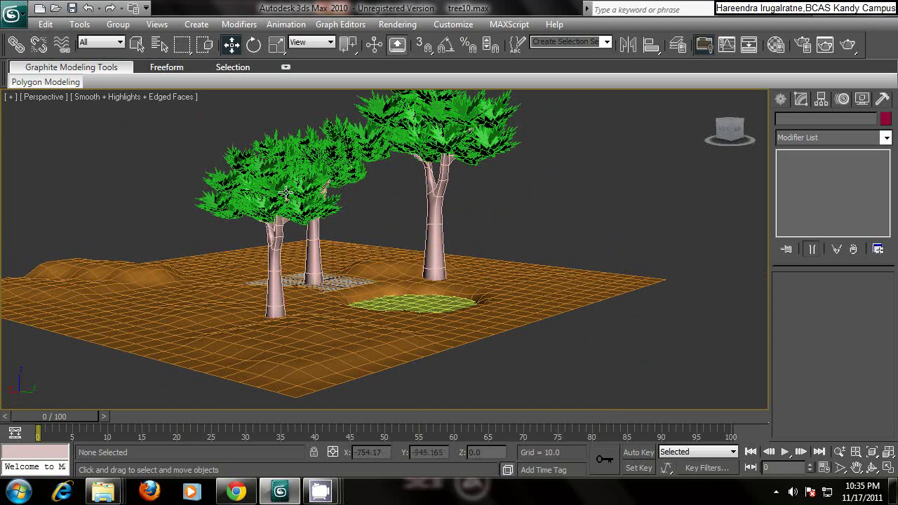
mouse_move(279, 171)
middle_mouse_down("alt")
mouse_move(321, 202)
mouse_move(281, 184)
middle_mouse_up("alt")
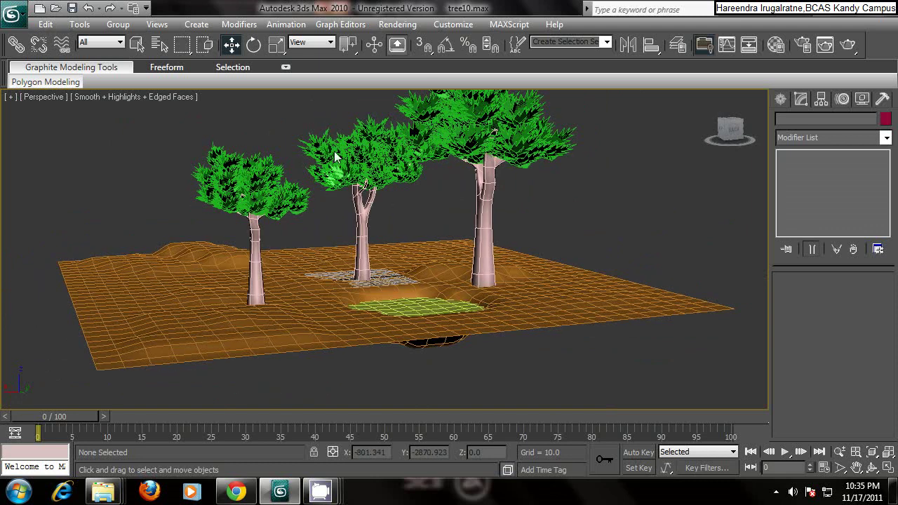
middle_click_drag(524, 253, 308, 173, "alt")
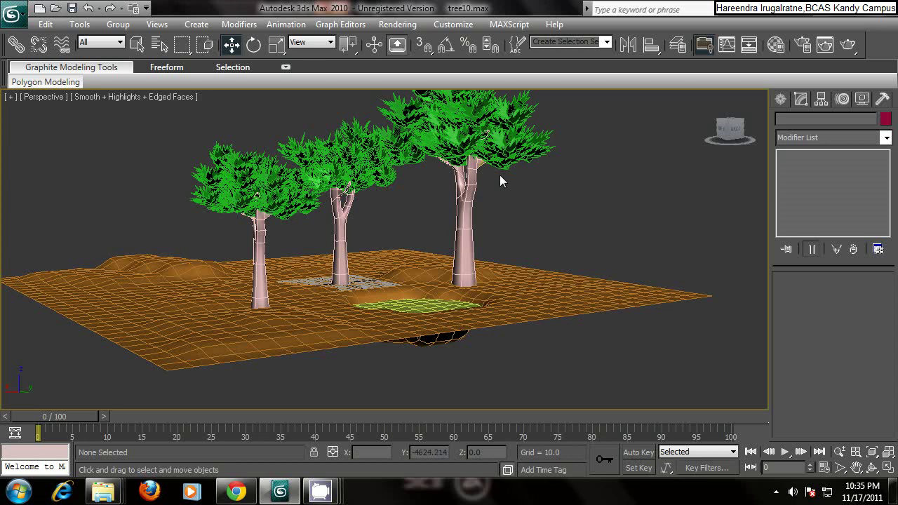
scroll(324, 197, "down", 3)
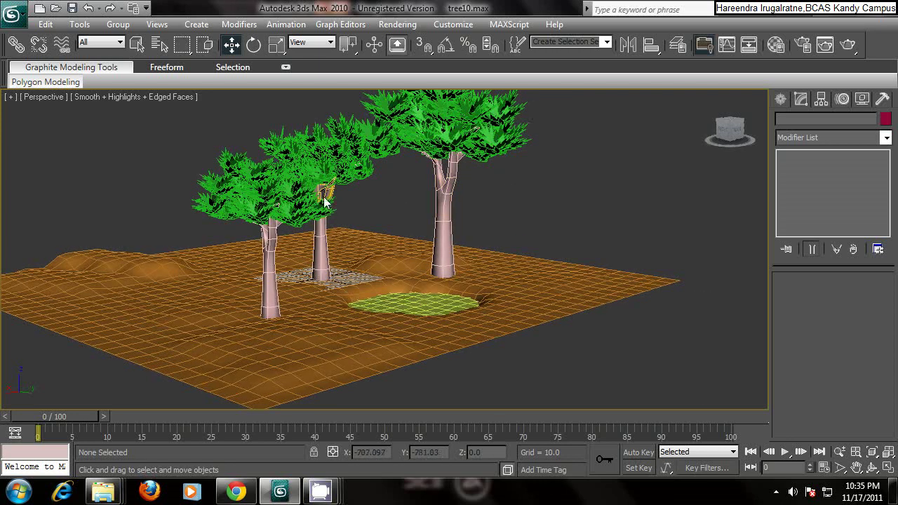
Step: Select the trees, terrain and pond together and hide all of them
scroll(328, 216, "down", 5)
scroll(329, 215, "up", 2)
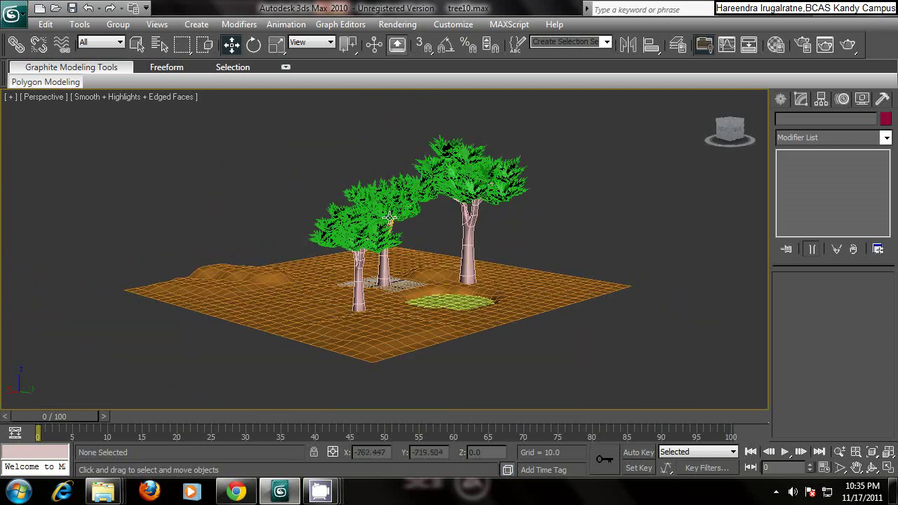
scroll(390, 218, "up", 5)
scroll(394, 218, "down", 3)
left_click_drag(406, 251, 622, 363)
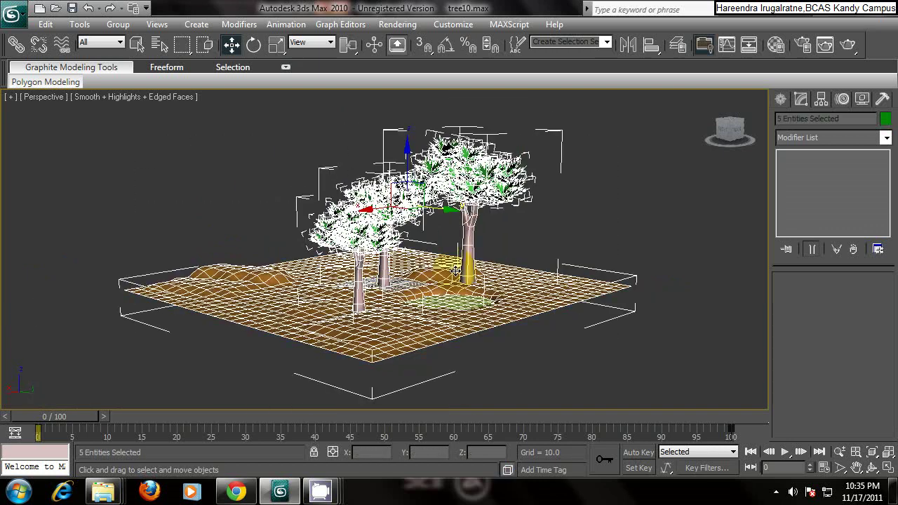
right_click(211, 143)
left_click(235, 102)
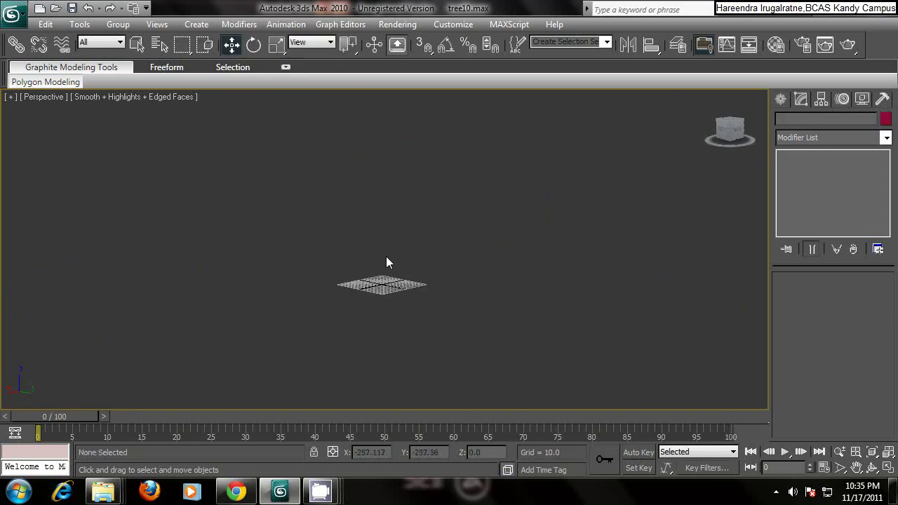
Step: Create a flat box in the middle of the grid, about 61.6 long, 37.9 wide and 4.1 high
scroll(385, 260, "up", 4)
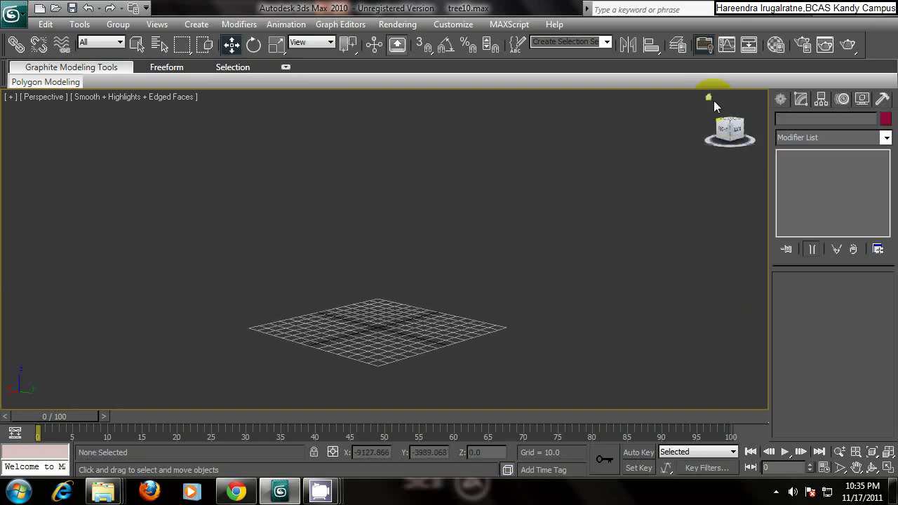
left_click(709, 97)
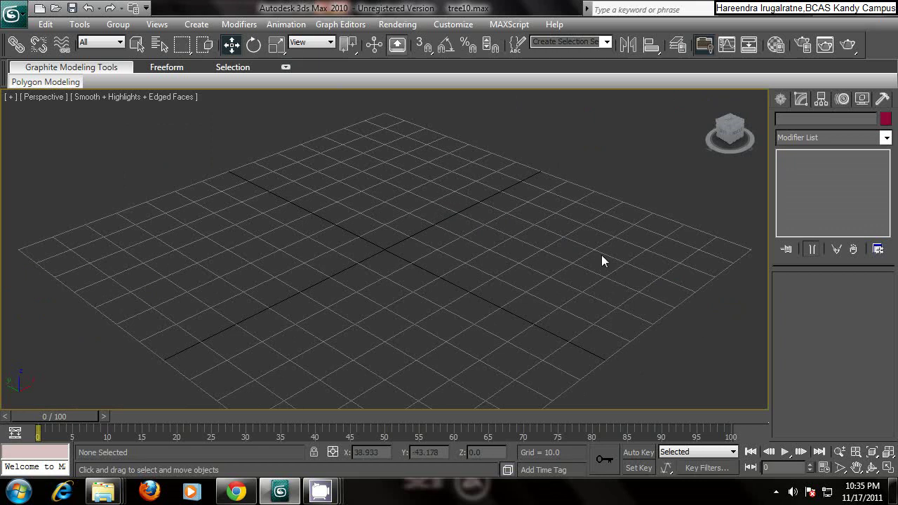
left_click(781, 101)
left_click(810, 190)
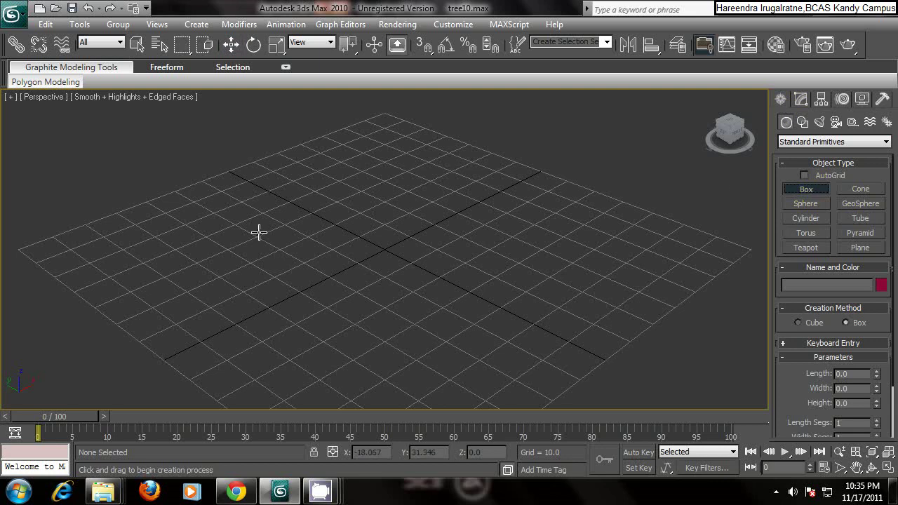
left_click_drag(258, 232, 515, 265)
left_click(519, 248)
Step: Reduce the box's height to 2.384 and its width to 26.5
middle_click_drag(459, 257, 625, 242, "alt")
left_click(801, 99)
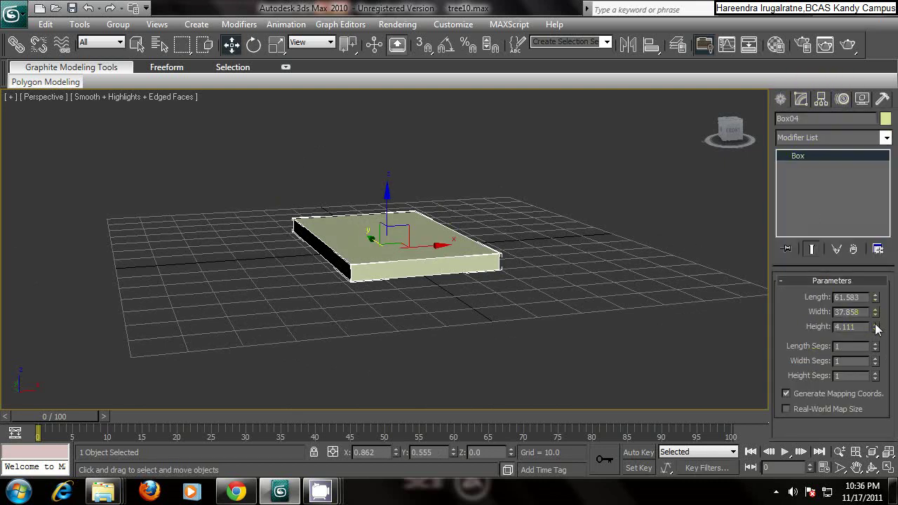
left_click_drag(875, 328, 877, 351)
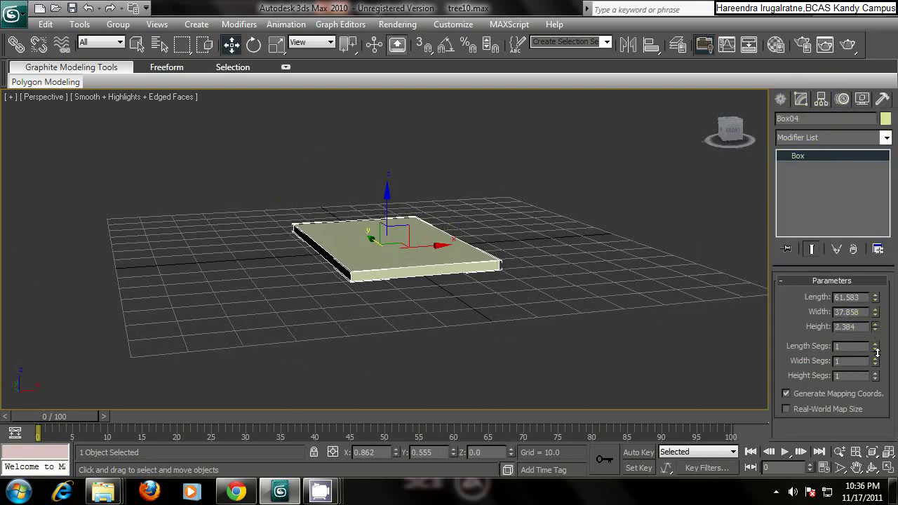
middle_click_drag(607, 237, 622, 270, "alt")
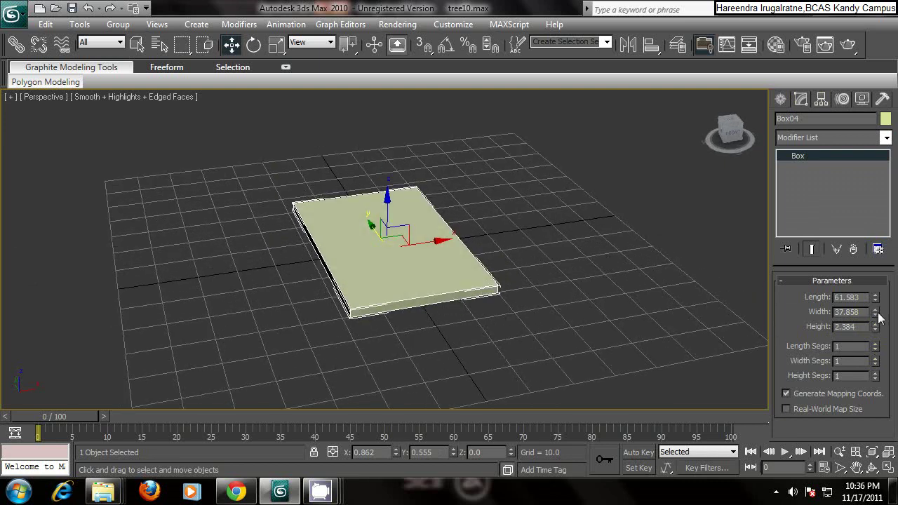
left_click_drag(874, 312, 877, 334)
middle_click_drag(455, 198, 440, 235, "alt")
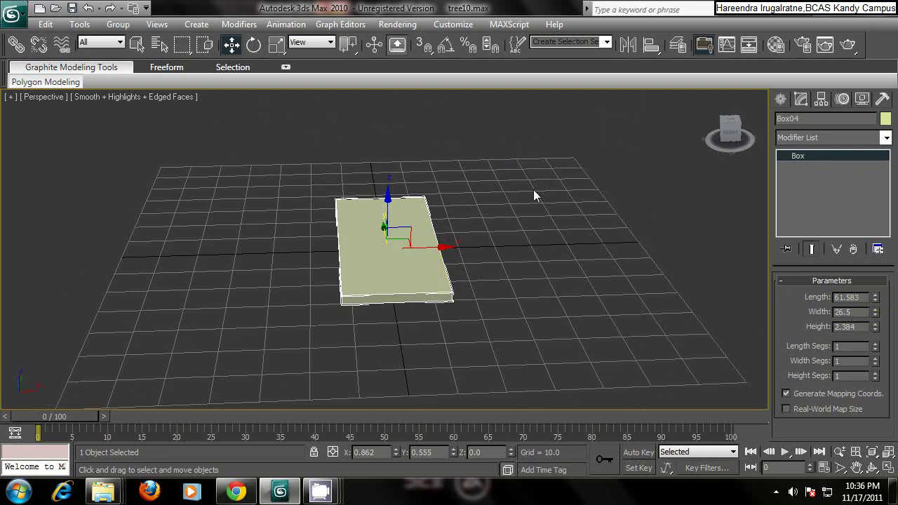
middle_click_drag(508, 215, 599, 291, "alt")
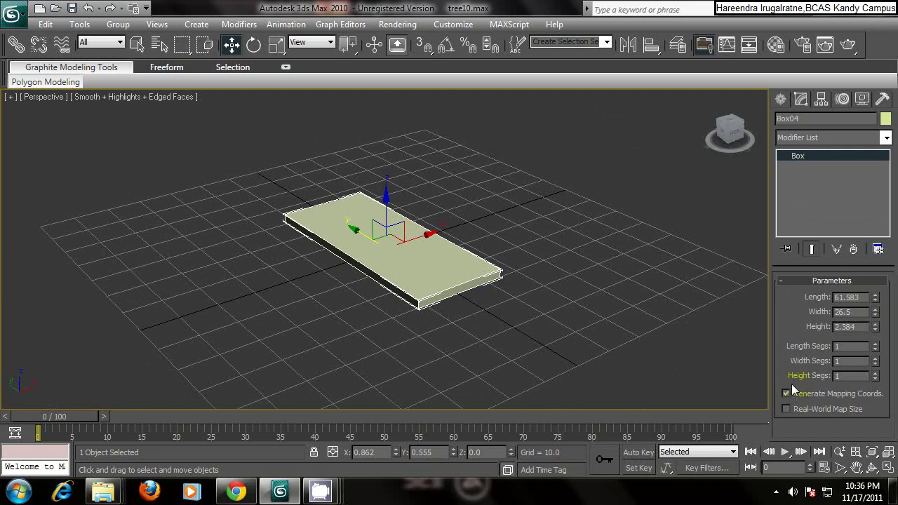
Step: Deselect the box and bring up the Front view at full size with the box's end profile in it
left_click(887, 468)
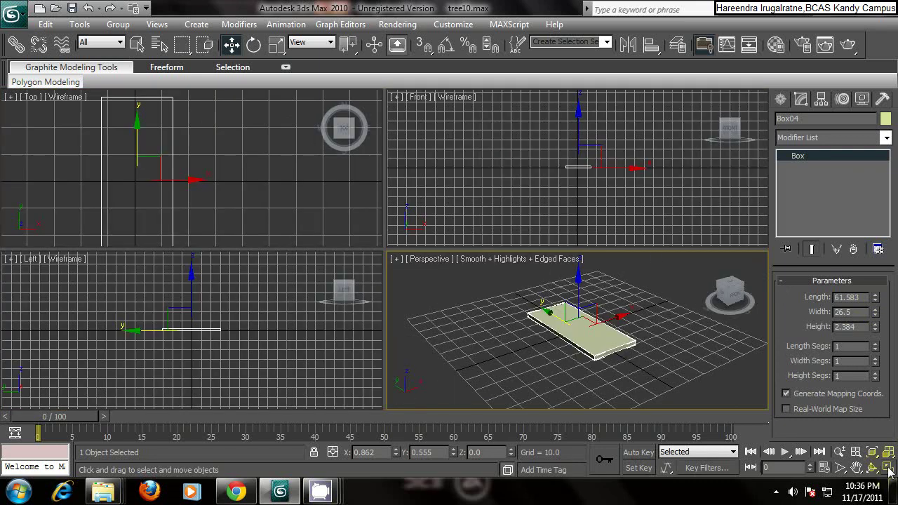
middle_click_drag(217, 295, 250, 315)
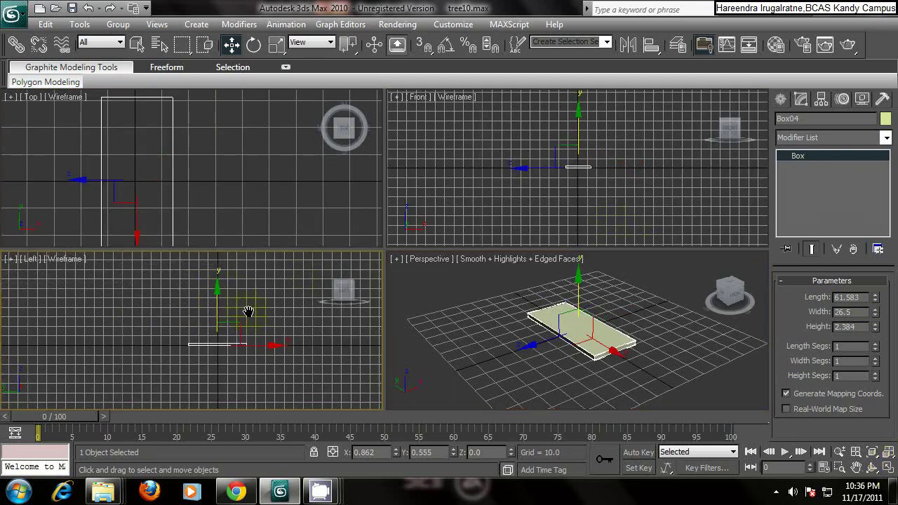
middle_click_drag(462, 219, 462, 212)
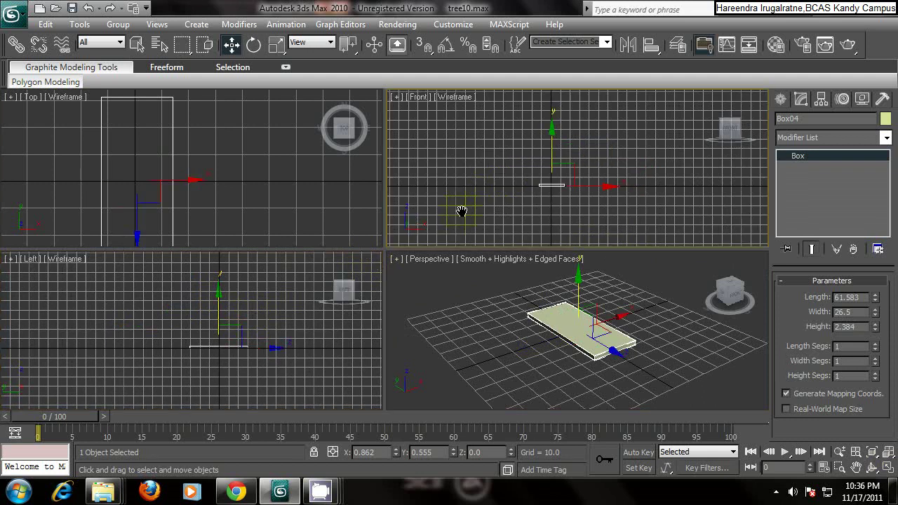
scroll(269, 323, "up", 2)
left_click(273, 309)
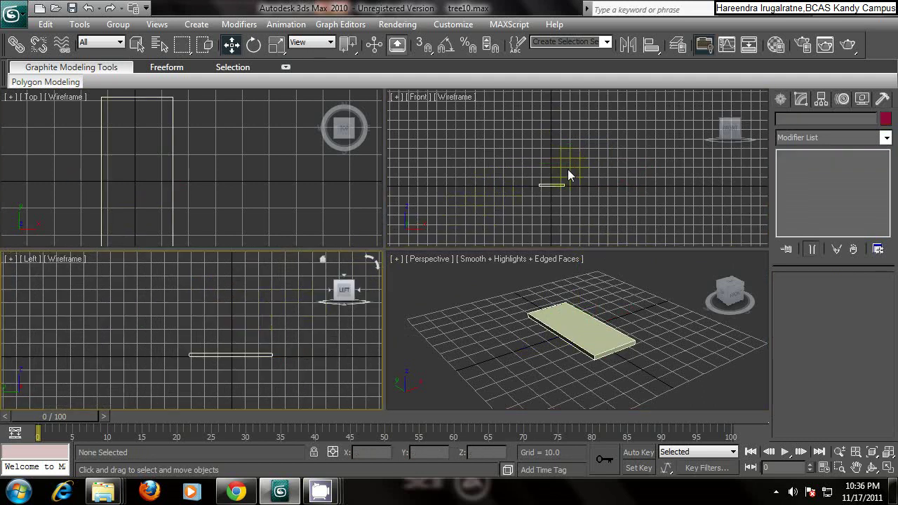
middle_click_drag(568, 170, 547, 154)
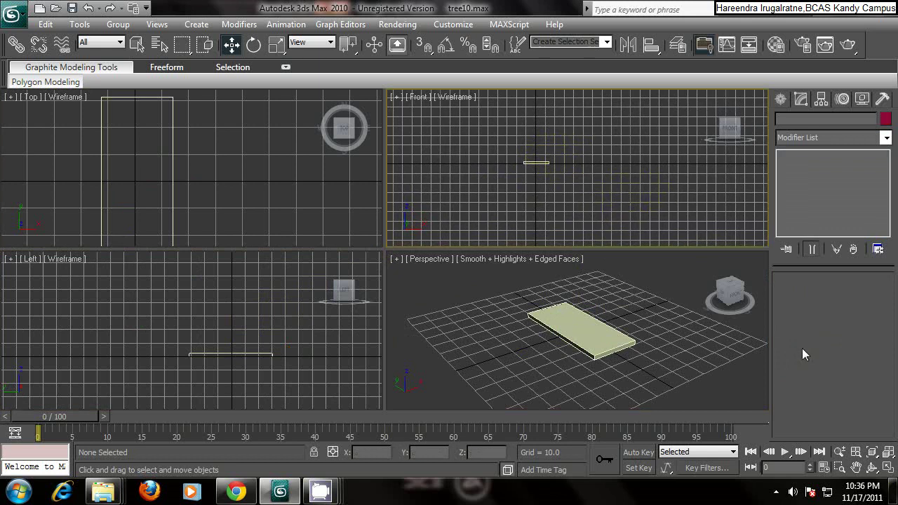
left_click(887, 467)
middle_click_drag(430, 207, 468, 243)
middle_click_drag(376, 265, 395, 287)
scroll(408, 259, "up", 5)
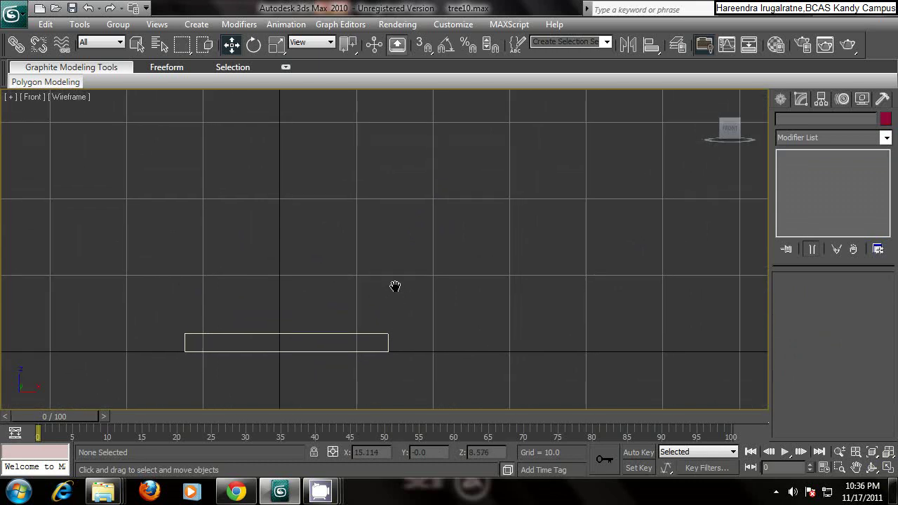
Step: Start a Line spline at the box's right end and trace a profile rising to about 36 units, curving outward at the top
left_click(779, 99)
left_click(804, 122)
left_click(807, 201)
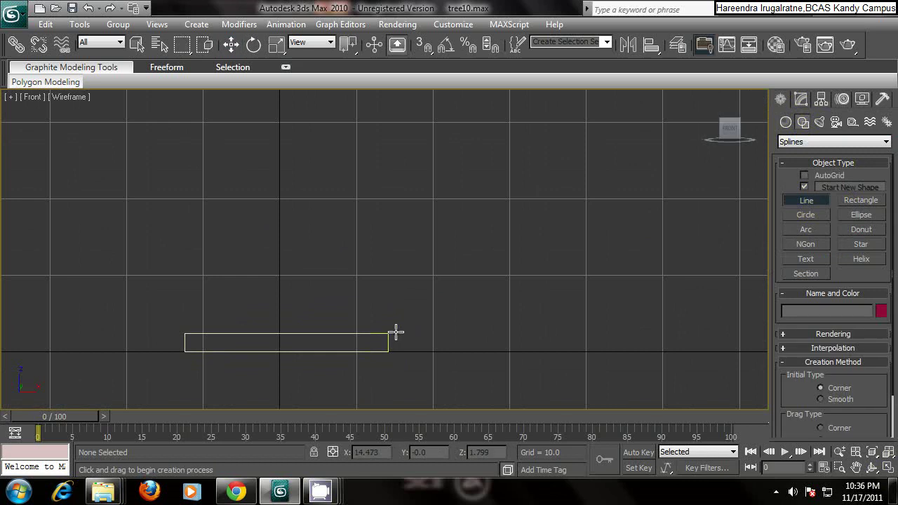
middle_click_drag(403, 327, 385, 365)
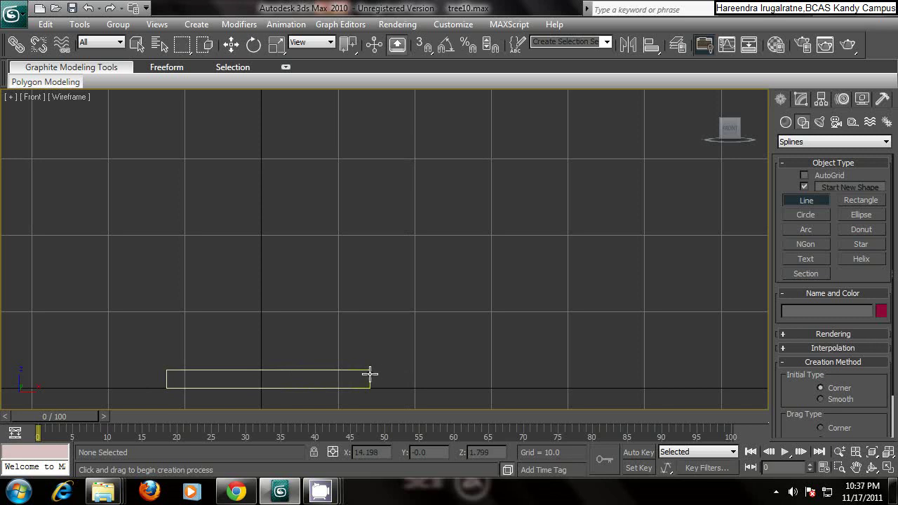
left_click(370, 375)
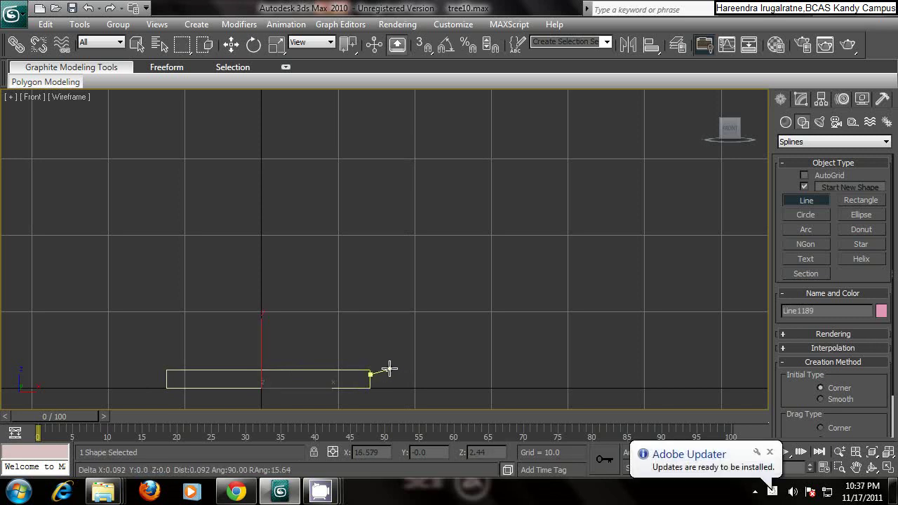
left_click(401, 293)
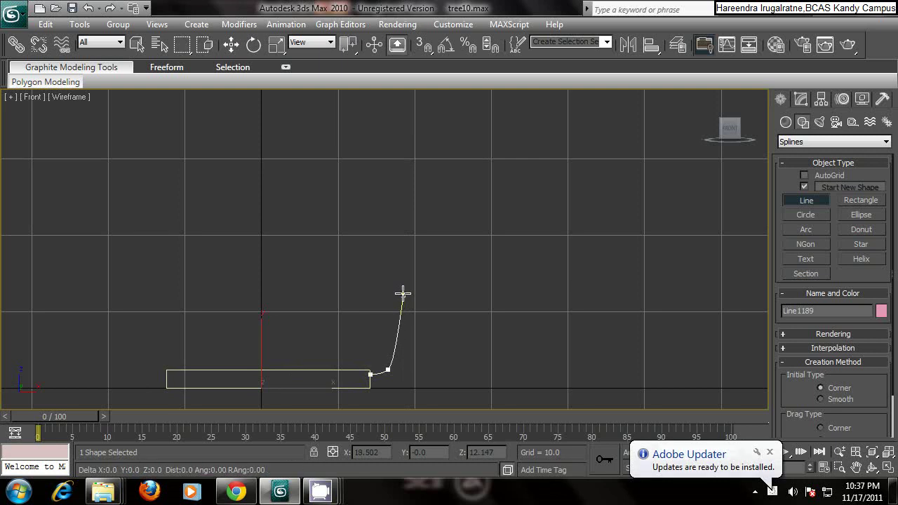
left_click(414, 198)
left_click(435, 136)
left_click(473, 106)
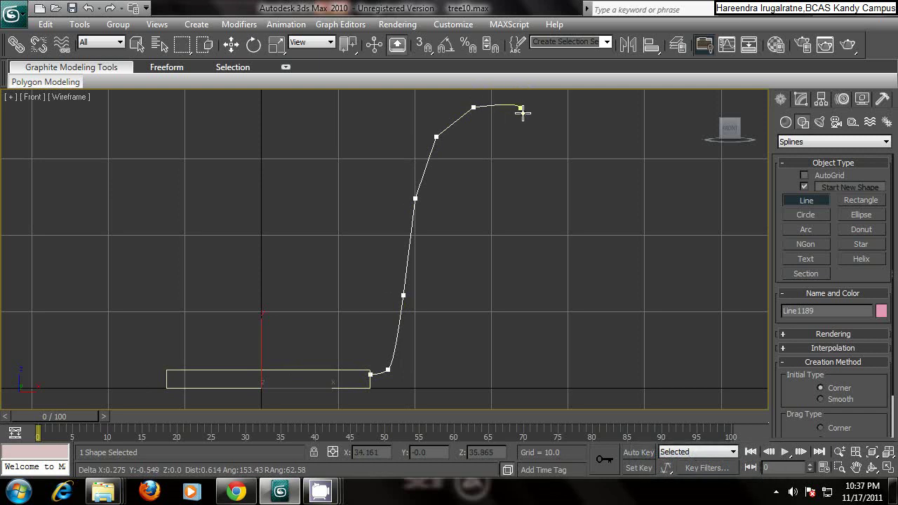
left_click(521, 109)
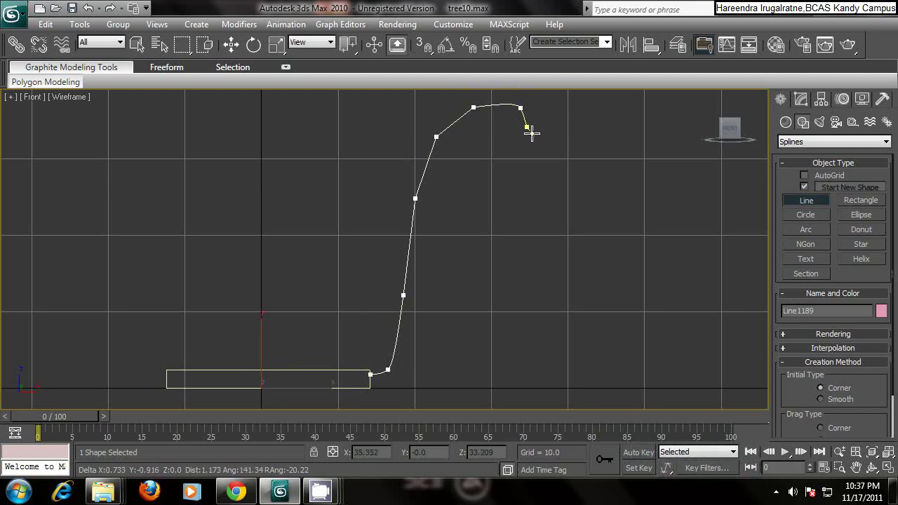
left_click(528, 134)
key("BackSpace")
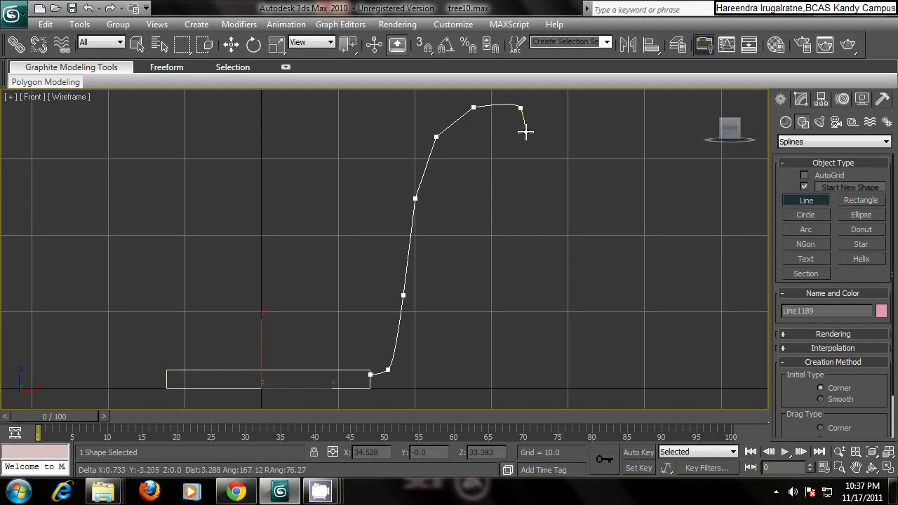
left_click(526, 133)
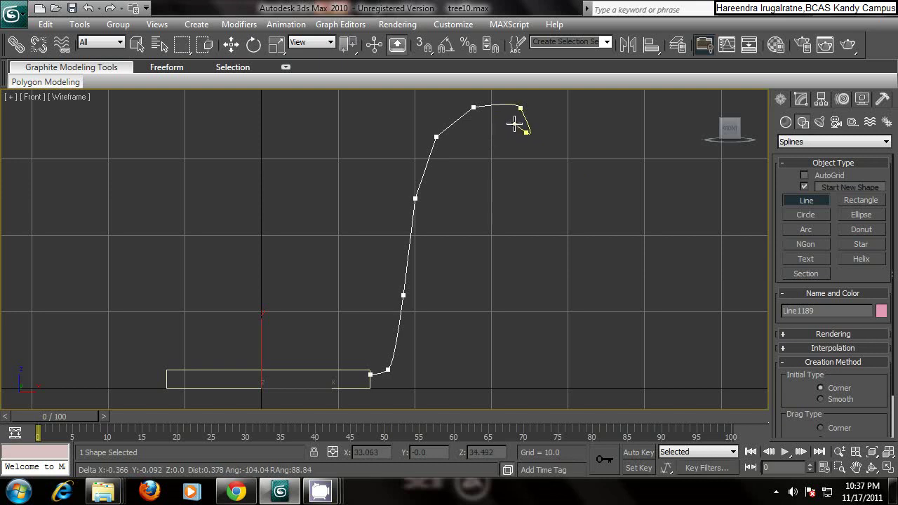
key("BackSpace")
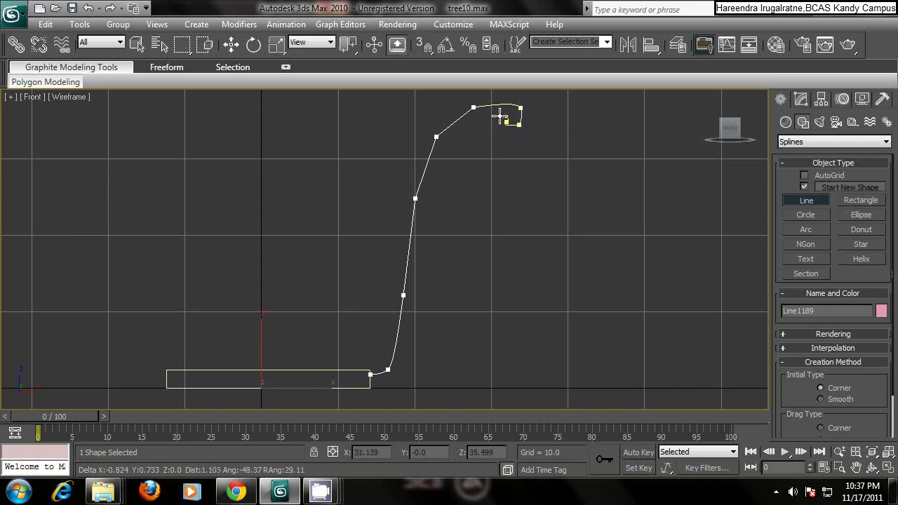
Step: Trace the spline back from the hooked tip down the outer side, parallel to the first edge, to a height of about 8.5
left_click(500, 116)
left_click(475, 123)
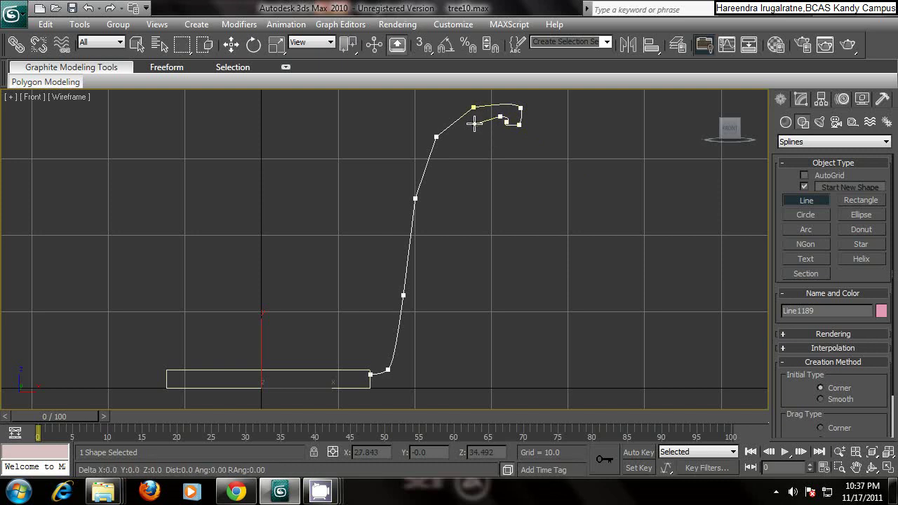
left_click(449, 149)
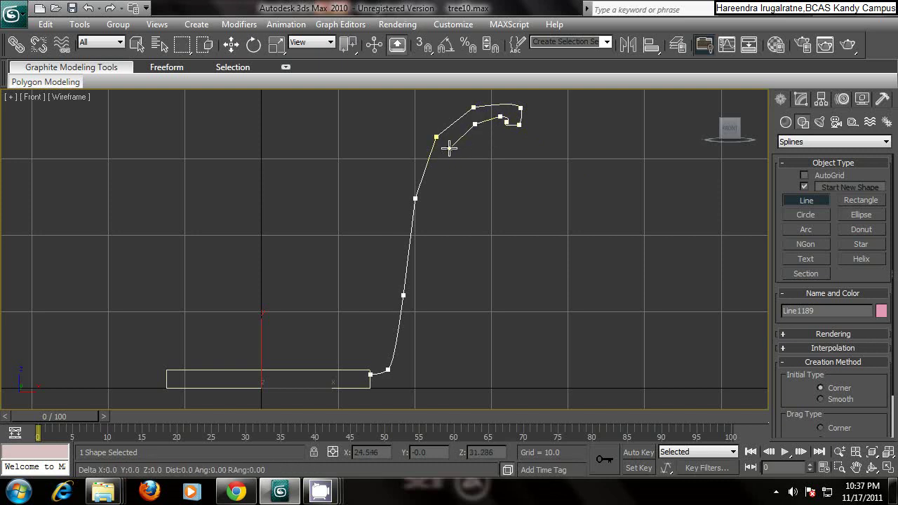
left_click(433, 183)
left_click(423, 243)
left_click(417, 274)
left_click(412, 323)
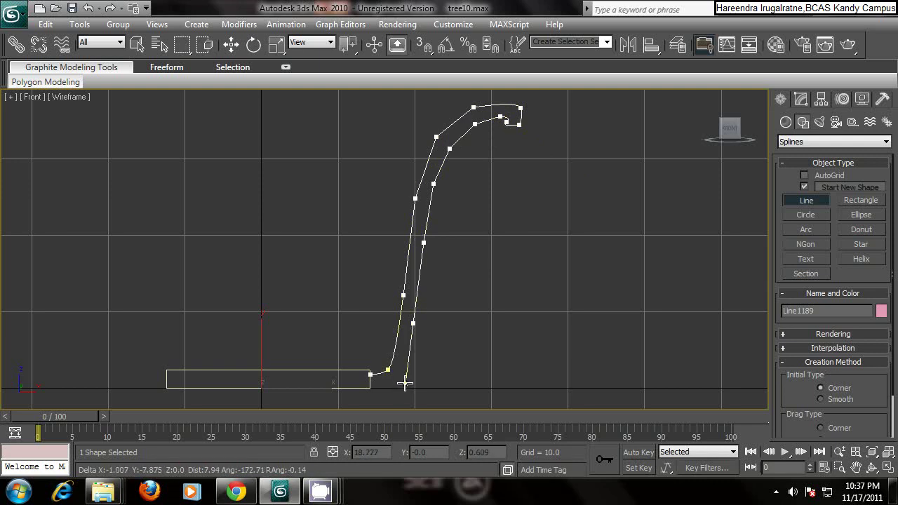
Step: Bring the outline around its foot to the box's lower corner and close the spline at its starting point
left_click(404, 383)
left_click(389, 387)
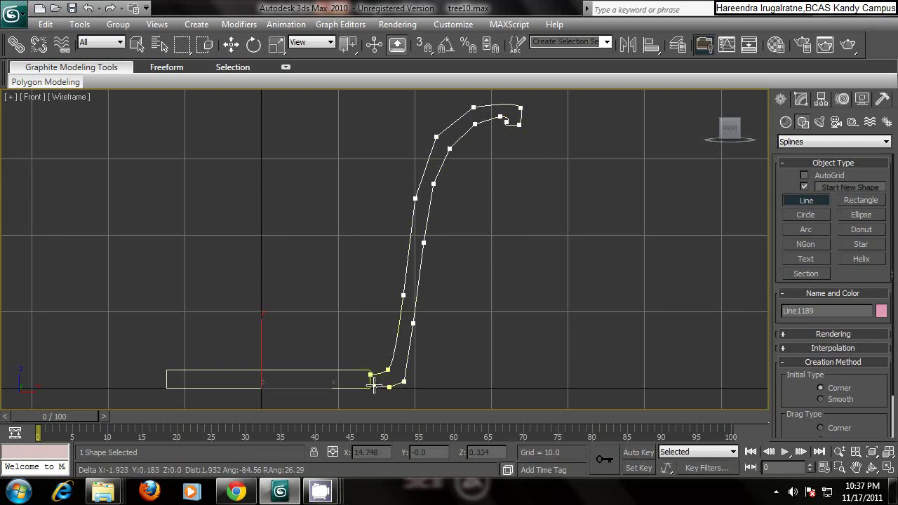
left_click(370, 386)
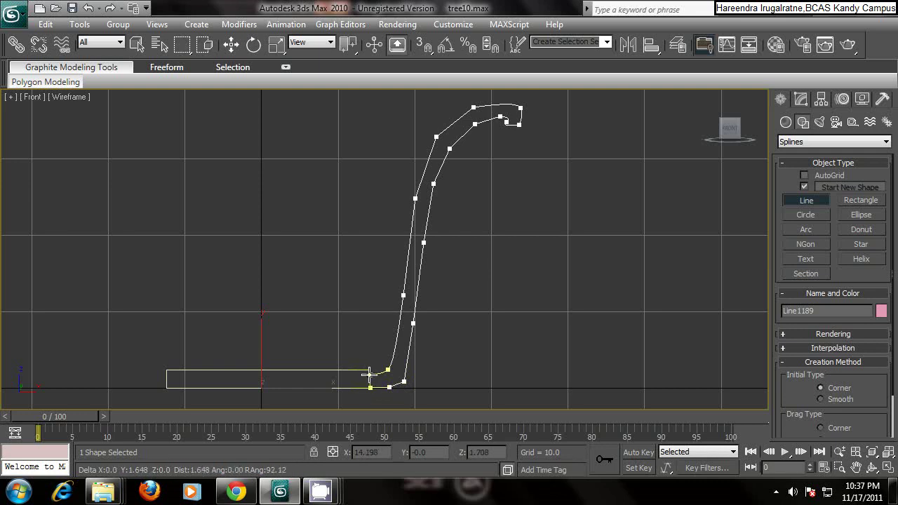
left_click(370, 374)
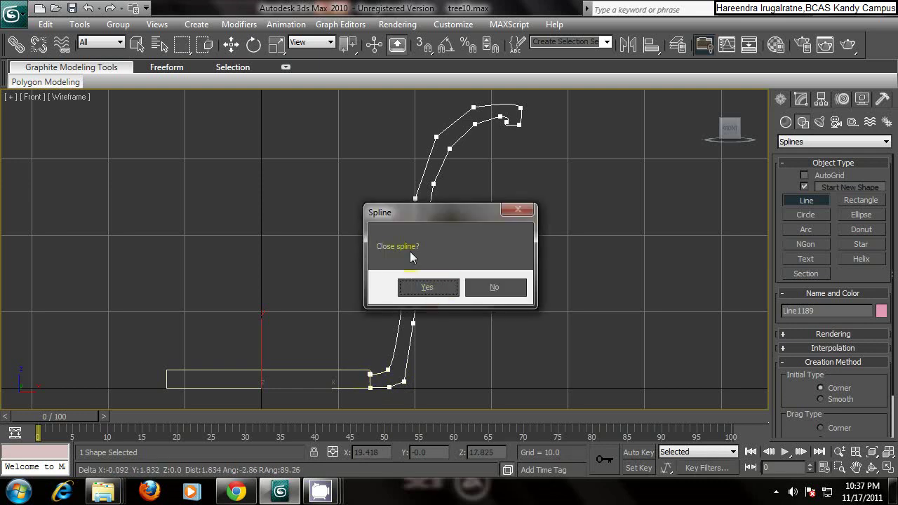
left_click(418, 287)
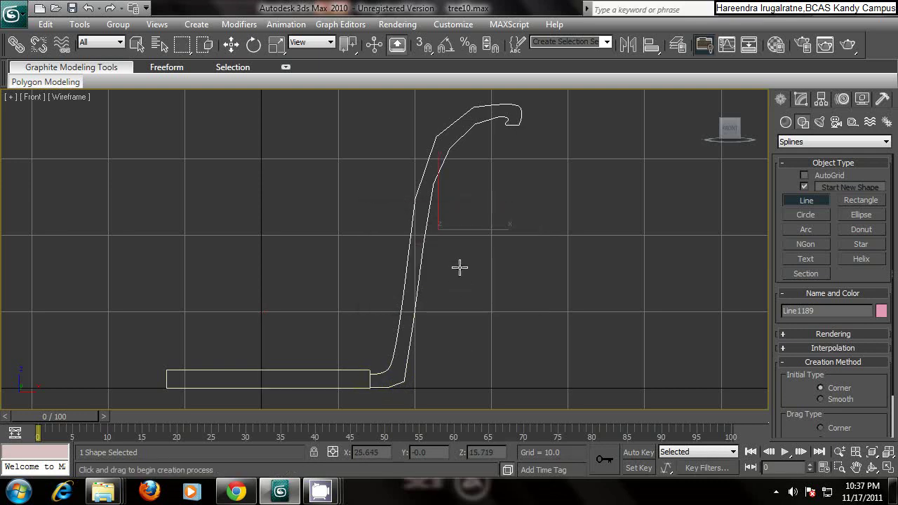
Step: Enter vertex editing on the profile and smooth the inner corner of the hooked tip by adjusting its vertex and Bezier handles
middle_click_drag(472, 246, 448, 309)
middle_click_drag(465, 248, 432, 203)
scroll(424, 260, "up", 4)
scroll(429, 255, "up", 2)
scroll(475, 211, "down", 2)
middle_click_drag(487, 220, 463, 249)
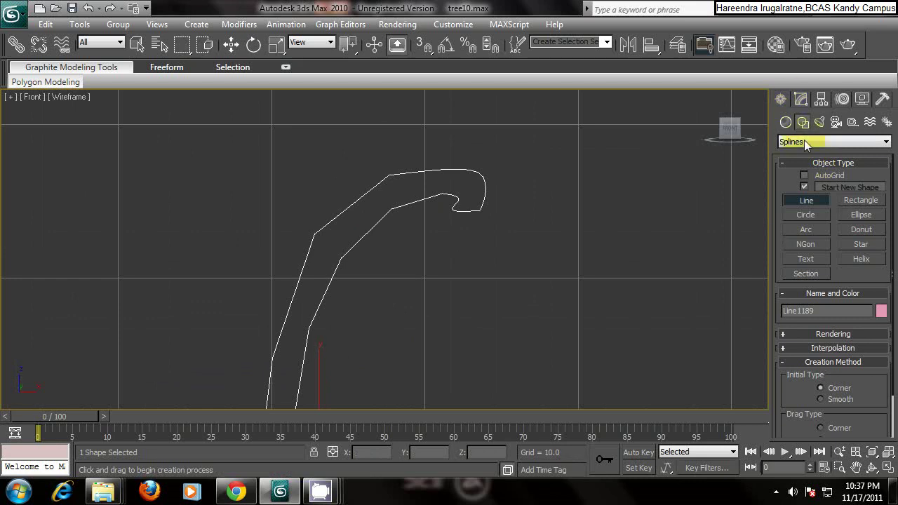
left_click(801, 98)
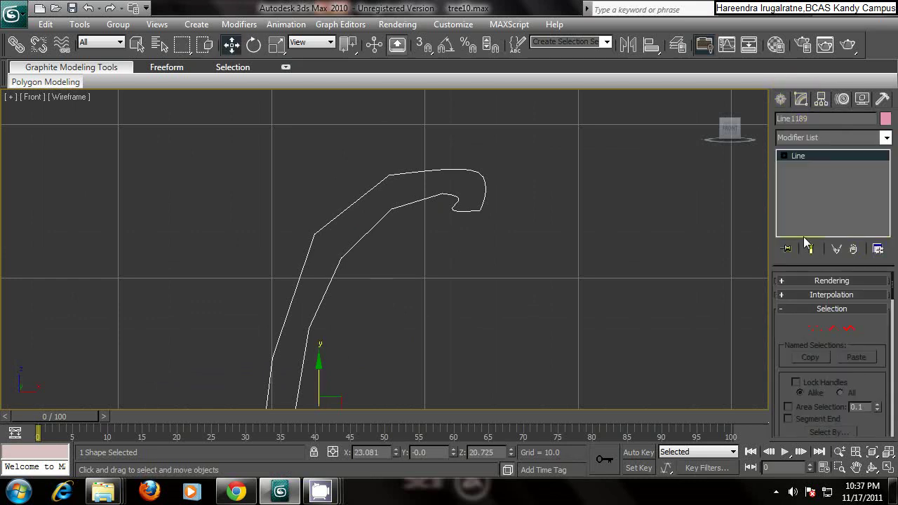
left_click(814, 330)
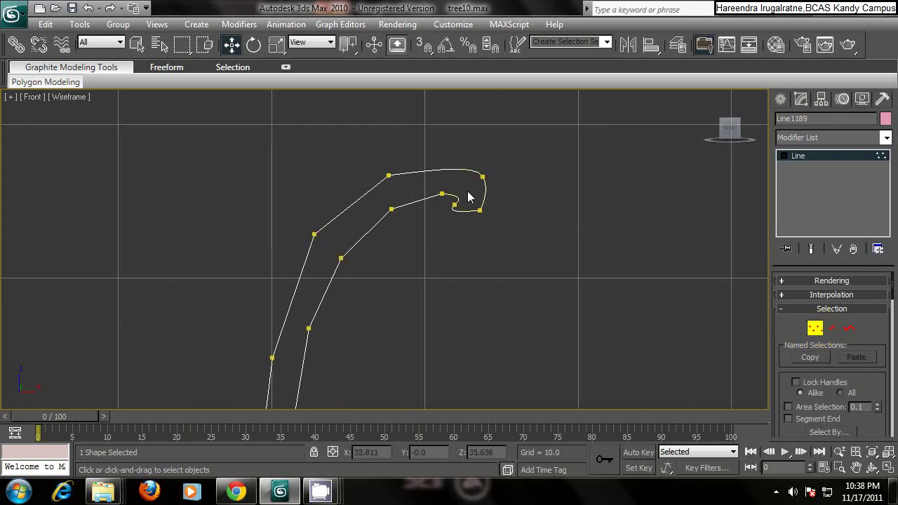
left_click_drag(451, 213, 453, 215)
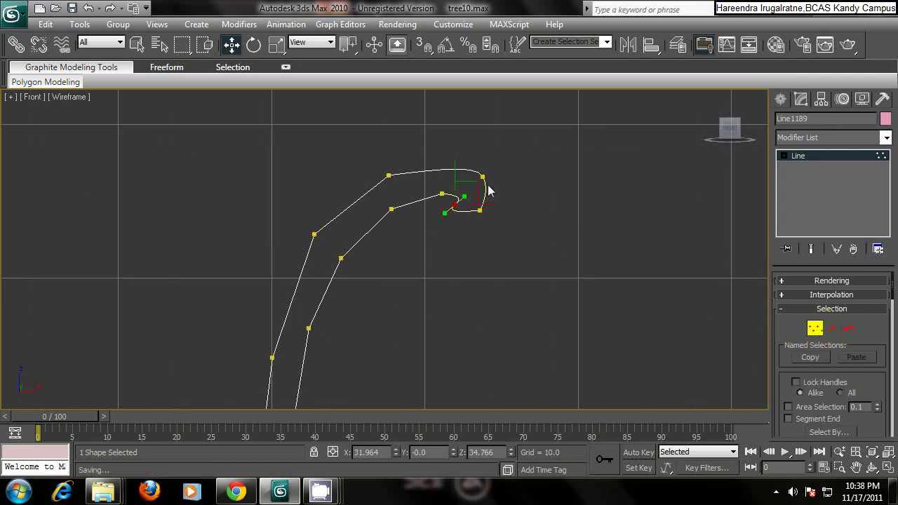
left_click_drag(481, 186, 452, 215)
left_click(507, 227)
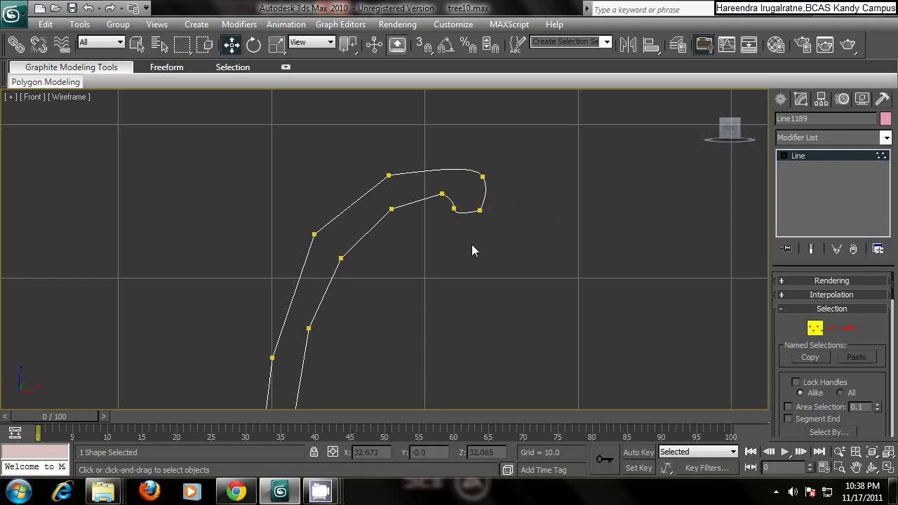
Step: Shift the vertex on the underside of the tip slightly inward and adjust the lower Bezier handle of the neighbouring hook vertex
left_click(440, 195)
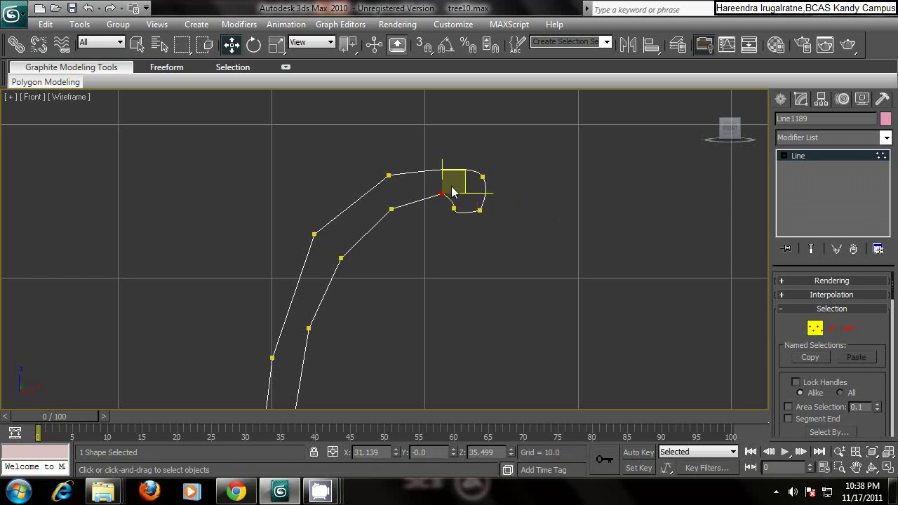
left_click_drag(463, 178, 461, 178)
left_click(503, 170)
left_click(453, 209)
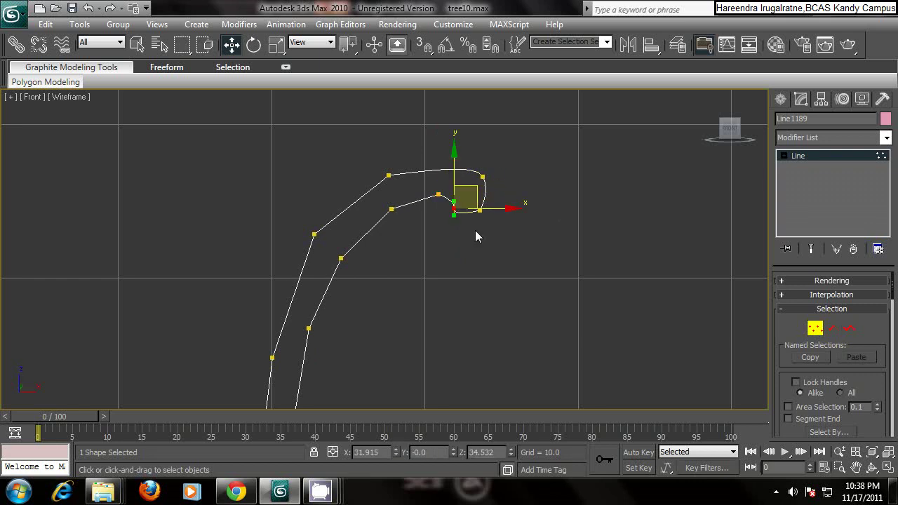
mouse_move(453, 216)
left_mouse_down()
mouse_move(449, 209)
mouse_move(459, 214)
left_mouse_up()
left_click(458, 250)
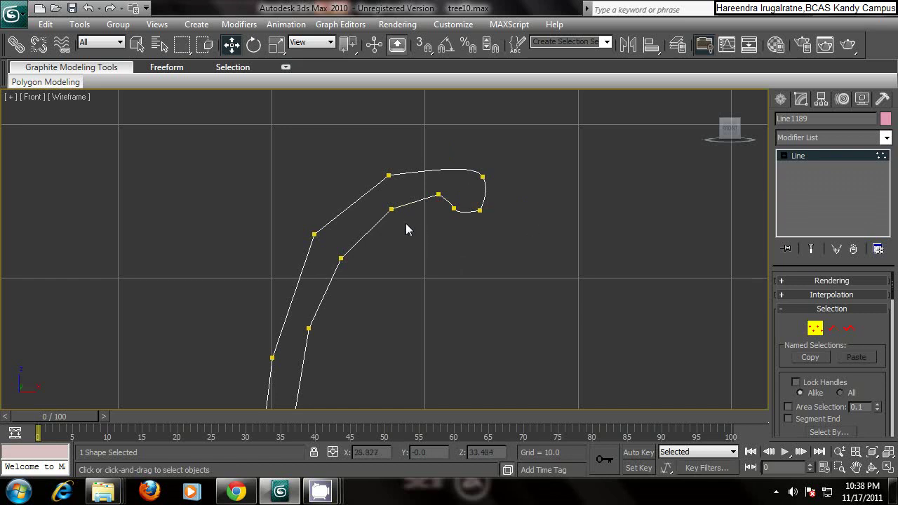
Step: Nudge the inner and outer vertices of the upper bend slightly to even out the profile's thickness
middle_click_drag(405, 226, 431, 211)
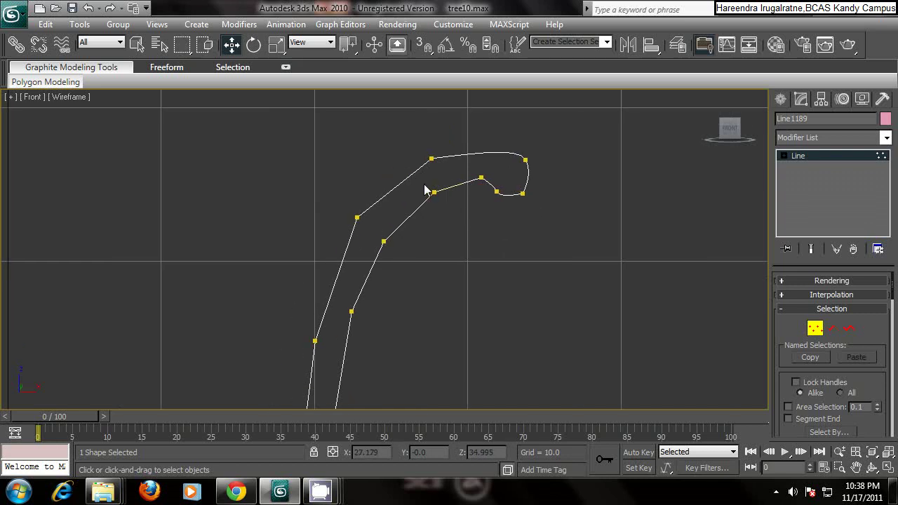
left_click_drag(441, 211, 452, 181)
left_click_drag(344, 193, 388, 246)
left_click_drag(331, 190, 381, 205)
left_click(419, 281)
Step: Nudge the two opposite vertices just below the upper bend to refine the width of the stem
middle_click_drag(423, 269, 497, 120)
middle_click_drag(446, 258, 424, 248)
left_click_drag(395, 267, 399, 262)
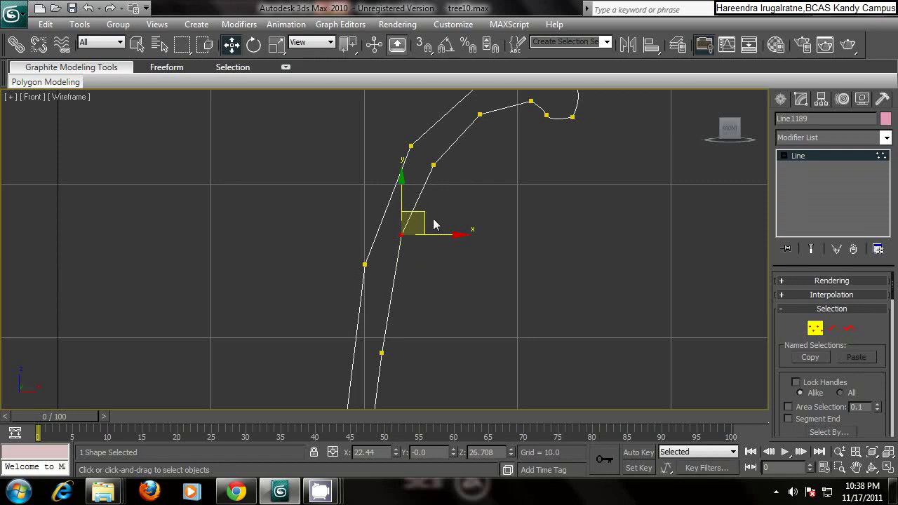
left_click_drag(426, 218, 421, 223)
left_click(440, 298)
middle_click_drag(439, 299, 497, 256)
left_click(422, 223)
left_click_drag(448, 208, 450, 199)
left_click(447, 317)
Step: Leave vertex editing and apply an Extrude modifier to the whole closed profile
scroll(451, 309, "down", 1)
middle_click_drag(459, 299, 470, 240)
middle_click_drag(446, 305, 432, 329)
middle_click_drag(457, 289, 412, 354)
scroll(459, 283, "up", 2)
scroll(432, 284, "down", 1)
middle_click_drag(432, 281, 425, 288)
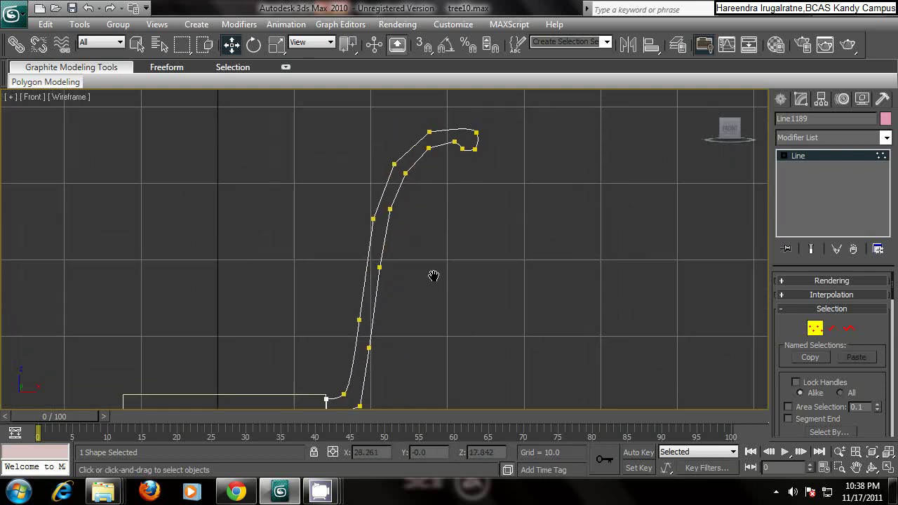
left_click(814, 328)
middle_click_drag(461, 241, 468, 250)
left_click_drag(573, 124, 401, 246)
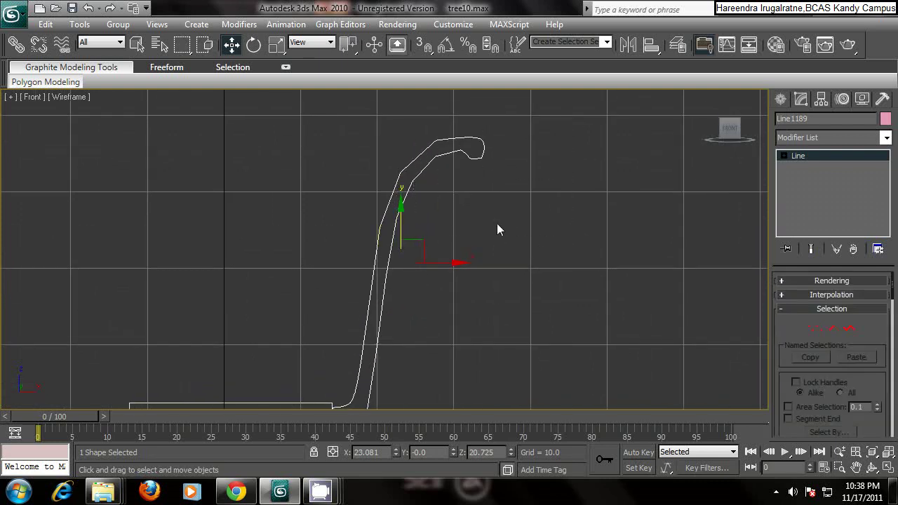
left_click(886, 138)
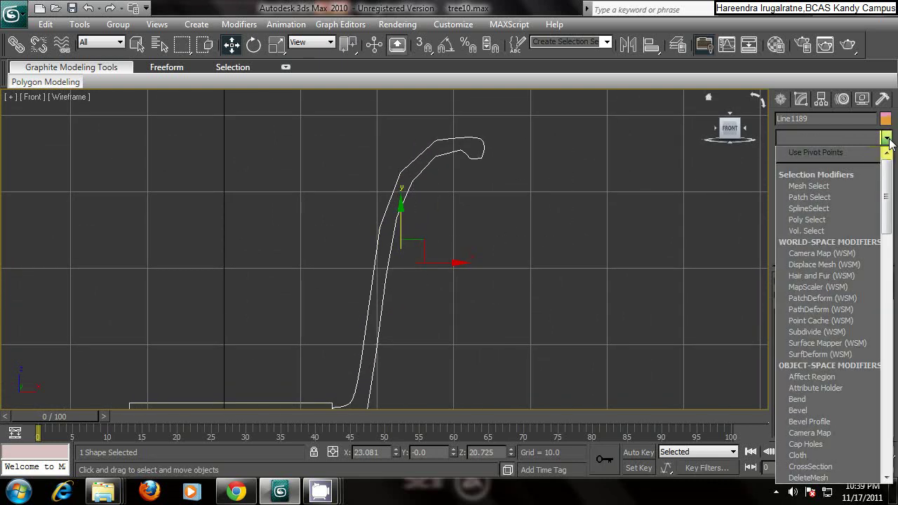
key("e")
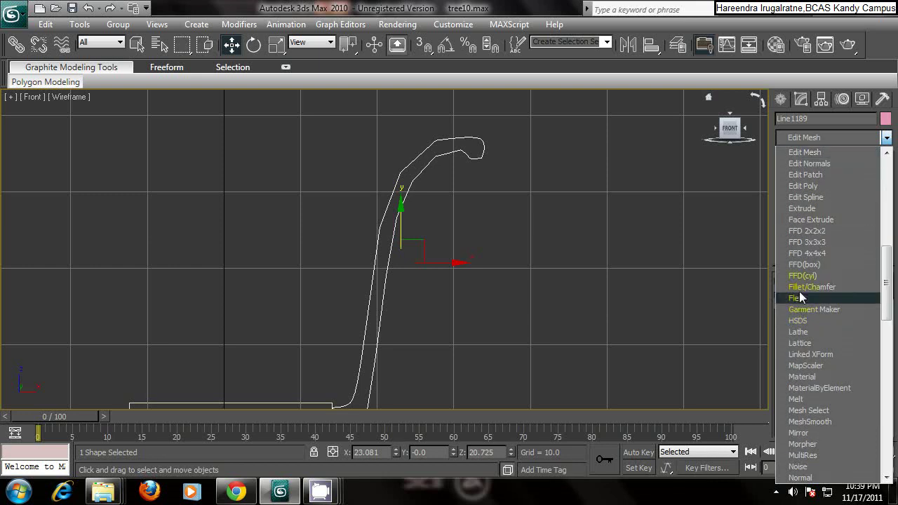
left_click(804, 209)
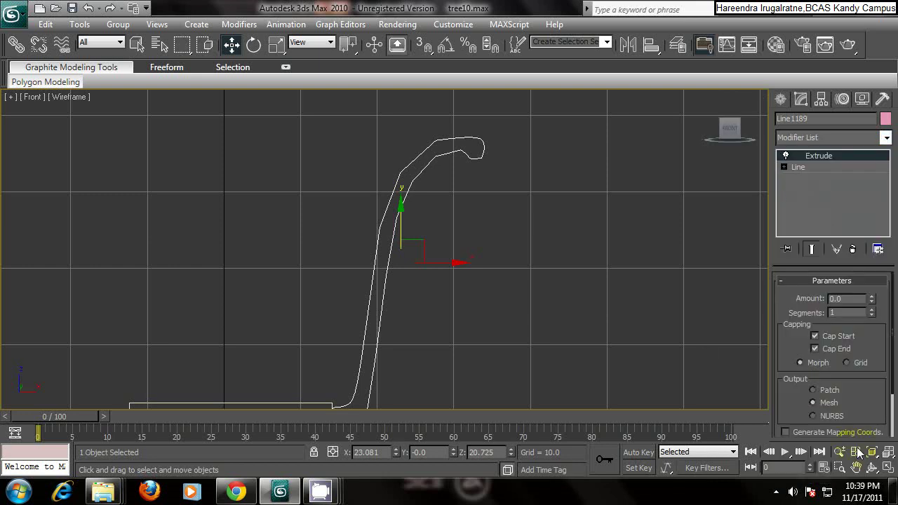
Step: Check the profile in the Perspective view and set its Extrude amount to 4.0
left_click(888, 469)
middle_click_drag(596, 323, 572, 339)
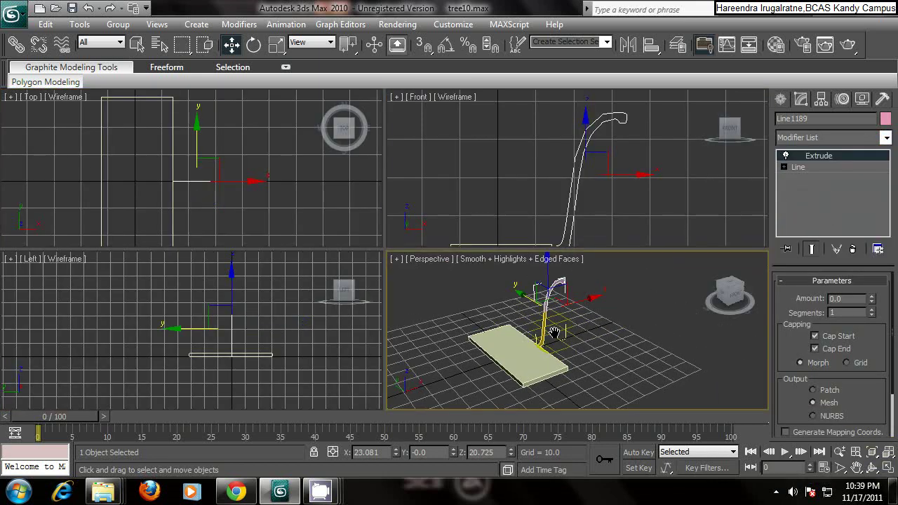
left_click(888, 468)
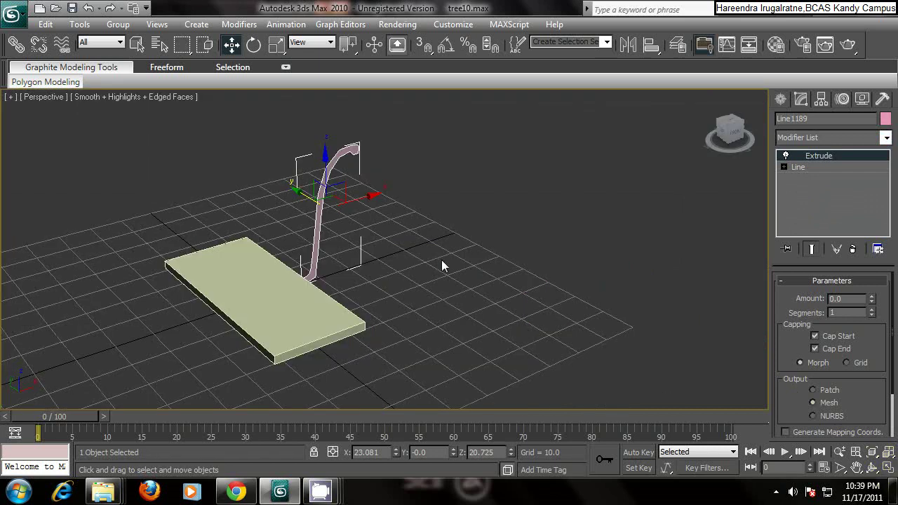
middle_click_drag(441, 260, 416, 229)
scroll(423, 226, "up", 5)
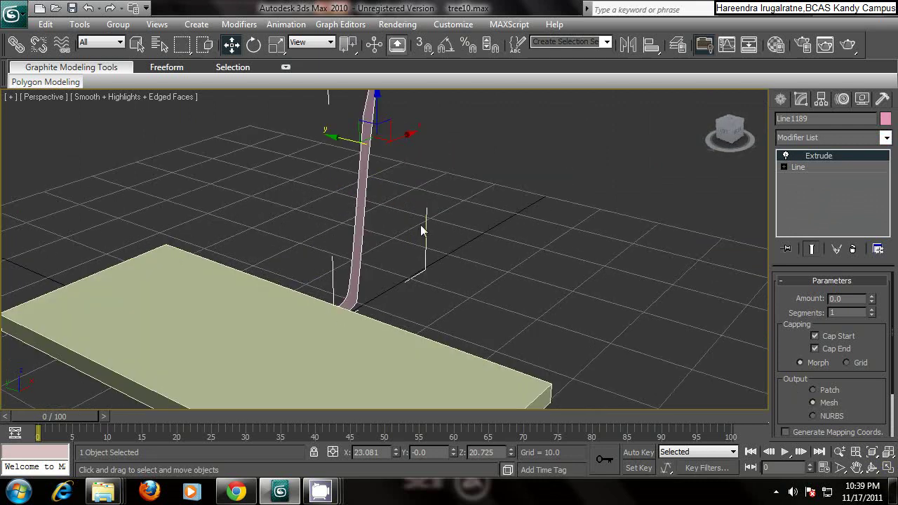
middle_click_drag(455, 188, 411, 245)
left_click(800, 99)
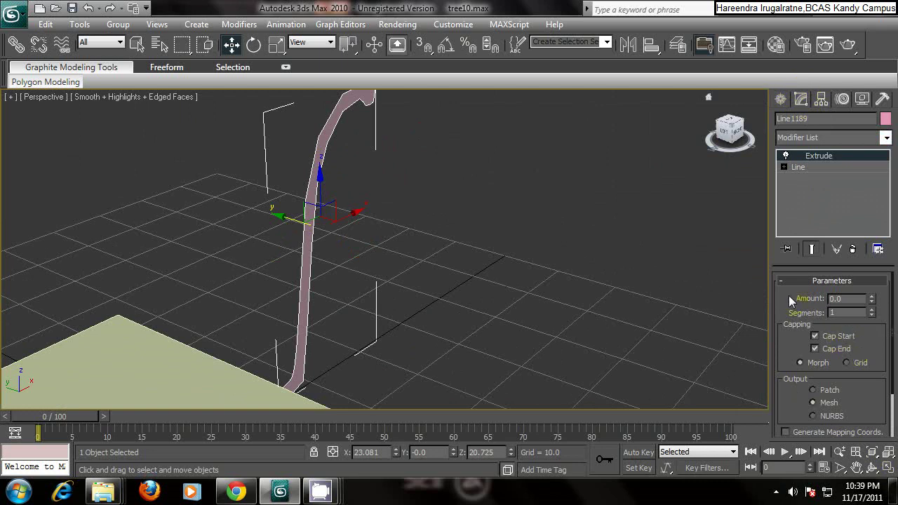
mouse_move(872, 305)
left_mouse_down()
mouse_move(872, 280)
mouse_move(872, 289)
left_mouse_up()
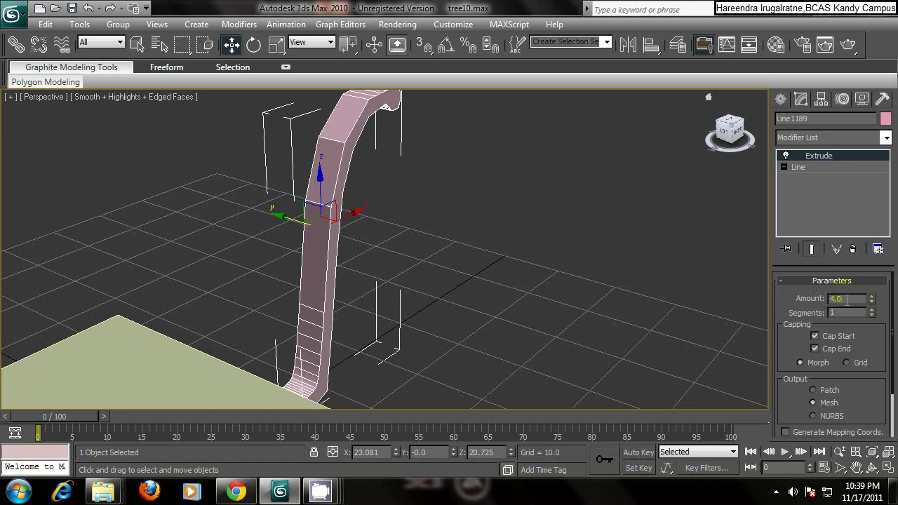
Step: Move the extruded support along the Y axis to about -23.0, near one end of the box's long side
scroll(437, 281, "down", 8)
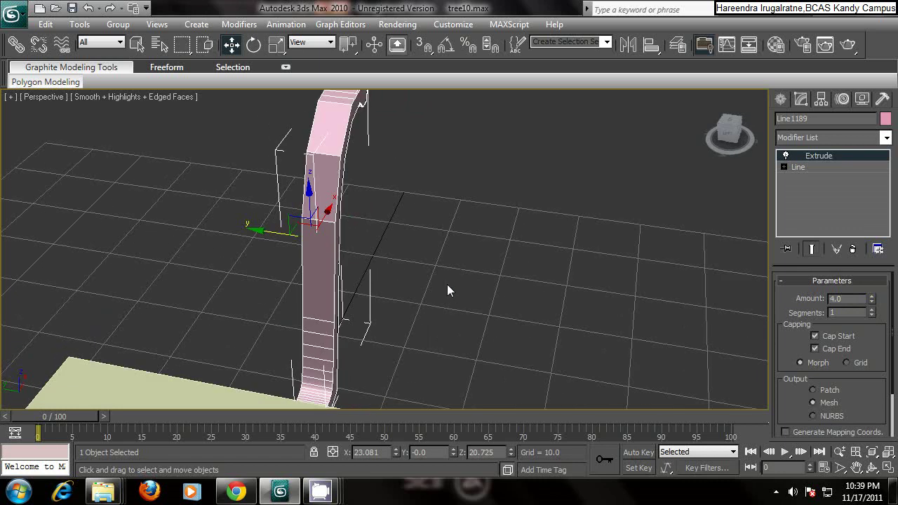
scroll(447, 283, "down", 4)
middle_click_drag(447, 280, 468, 282, "alt")
left_click_drag(326, 251, 363, 255)
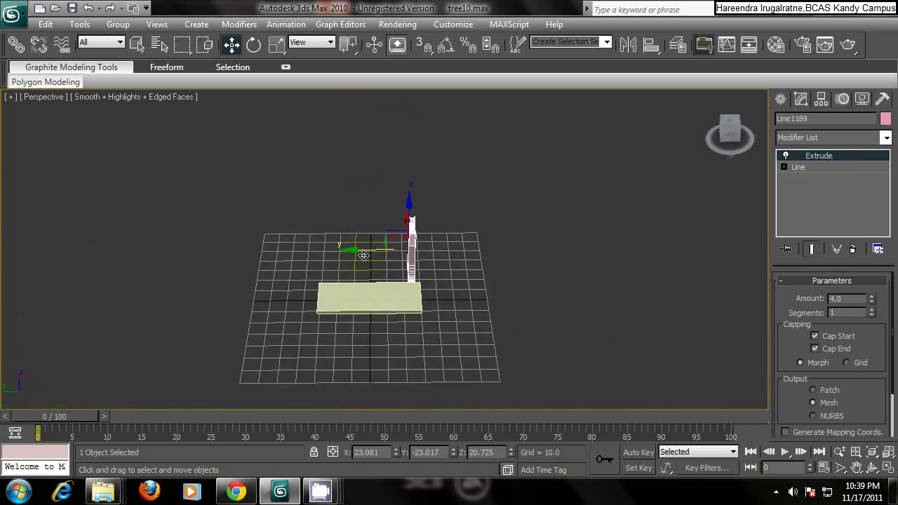
middle_click_drag(443, 262, 335, 208, "alt")
scroll(395, 300, "up", 5)
middle_click_drag(365, 293, 391, 294, "alt")
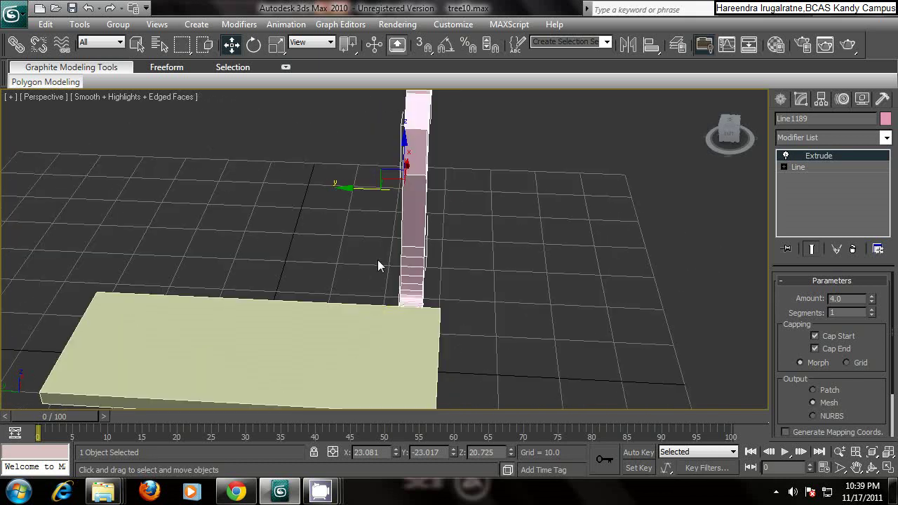
mouse_move(298, 259)
middle_mouse_down("alt")
mouse_move(306, 256)
mouse_move(284, 257)
mouse_move(330, 257)
mouse_move(291, 274)
middle_mouse_up("alt")
left_click_drag(290, 272, 276, 273, "alt")
Step: In the Top view, duplicate the support along Y to about 28.5, near the opposite end of the box's long side
left_click(888, 468)
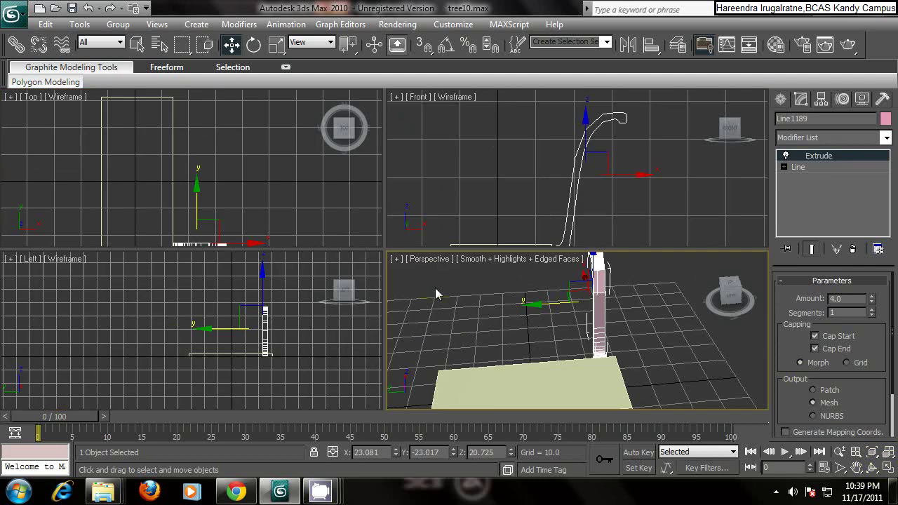
left_click(297, 316)
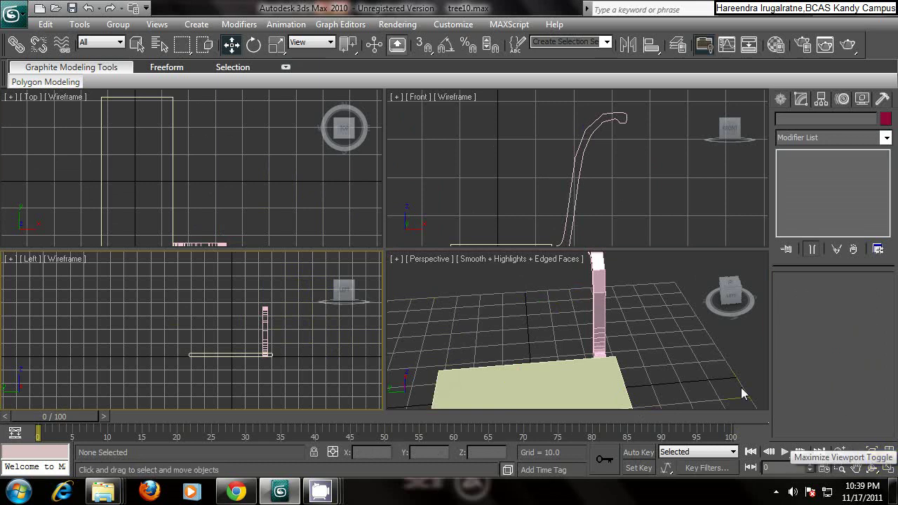
left_click(258, 174)
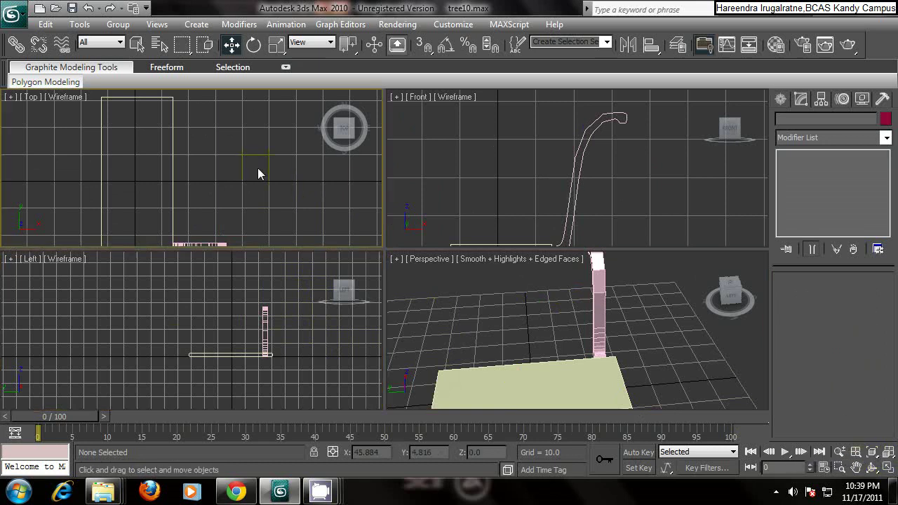
left_click(887, 467)
scroll(505, 270, "down", 3)
middle_click_drag(498, 278, 495, 289)
left_click(424, 349)
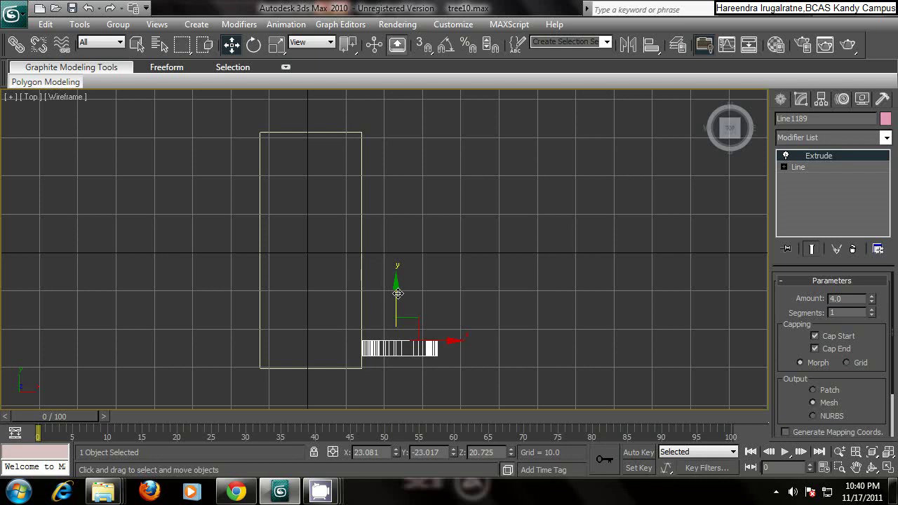
mouse_move(397, 293)
left_mouse_down("shift")
mouse_move(397, 170)
mouse_move(408, 96)
left_mouse_up("shift")
left_click(446, 306)
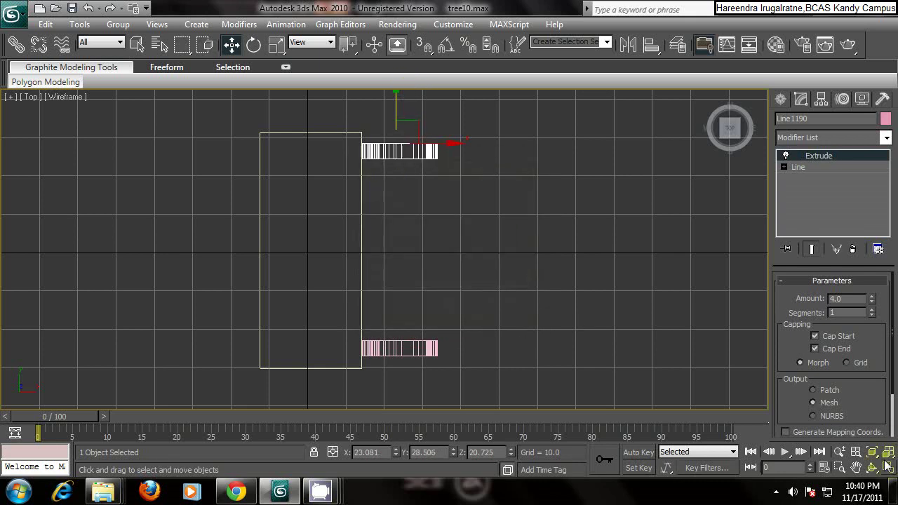
Step: In the Top view, create a thin box about 55.7 long, 2.9 wide and 2.4 high spanning the two supports along the base's edge
left_click(889, 467)
right_click(551, 319)
key("alt+w")
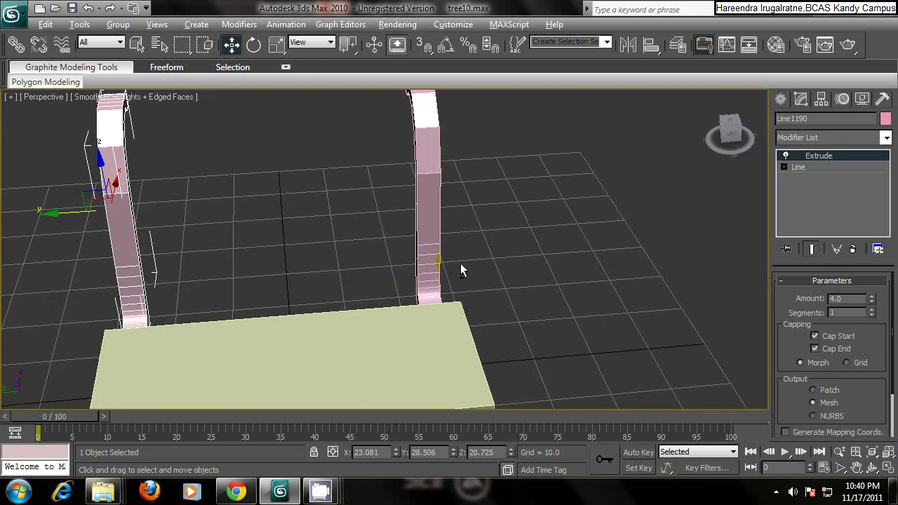
middle_click_drag(460, 263, 379, 299, "alt")
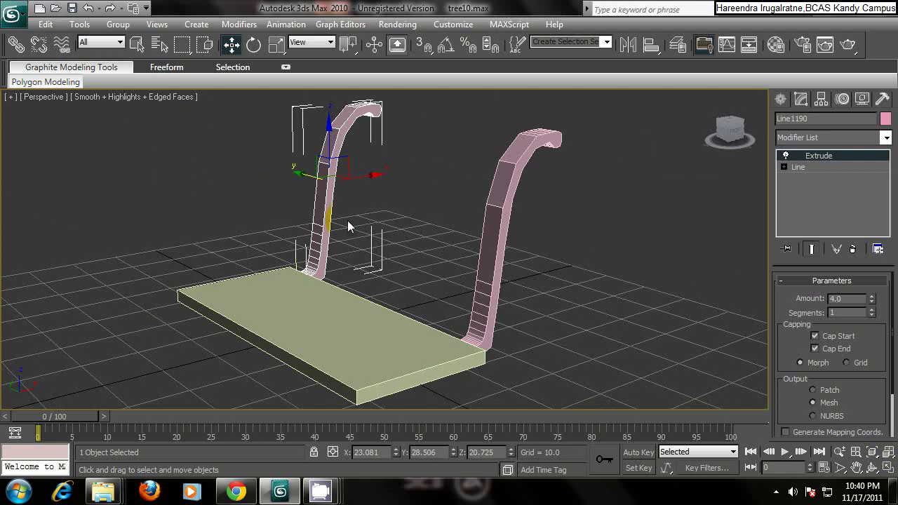
middle_click_drag(332, 195, 332, 224)
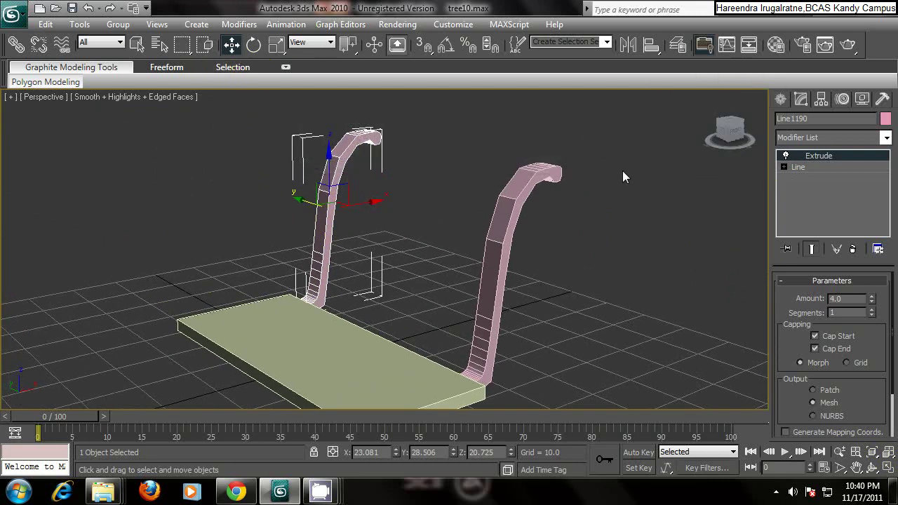
left_click(781, 99)
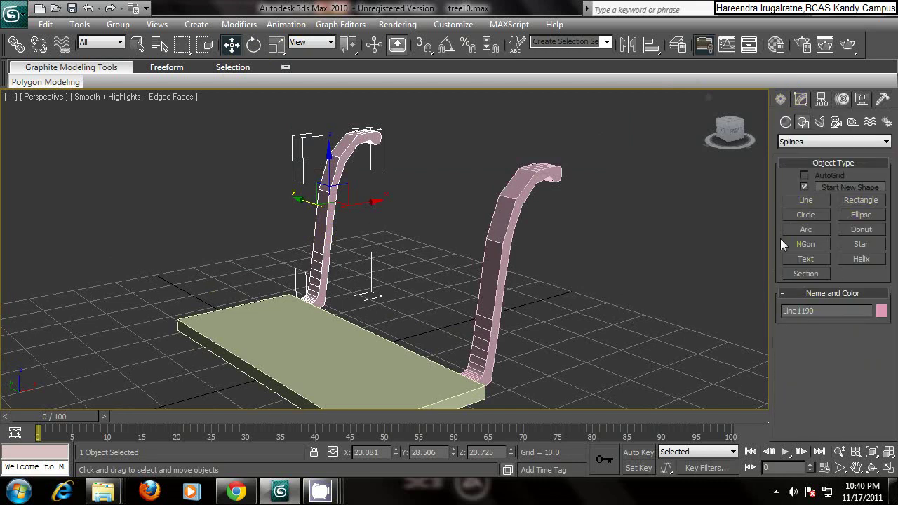
left_click(785, 122)
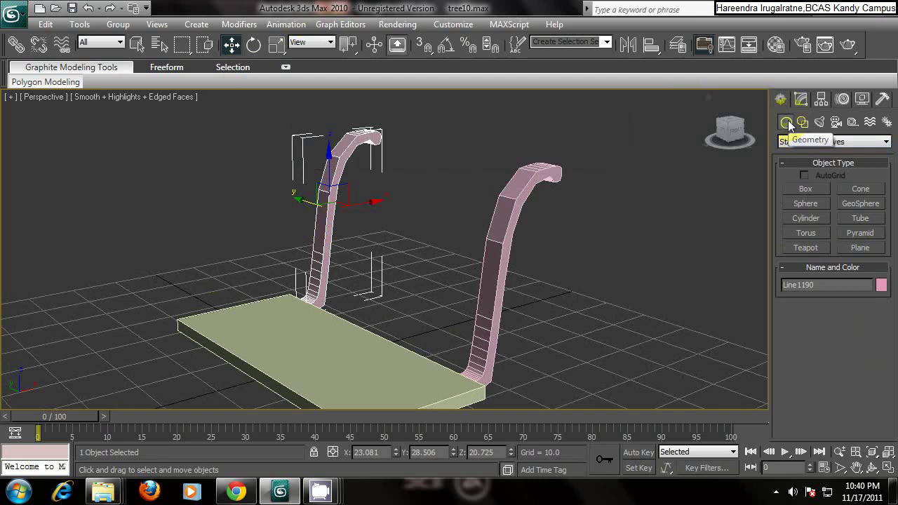
left_click(804, 190)
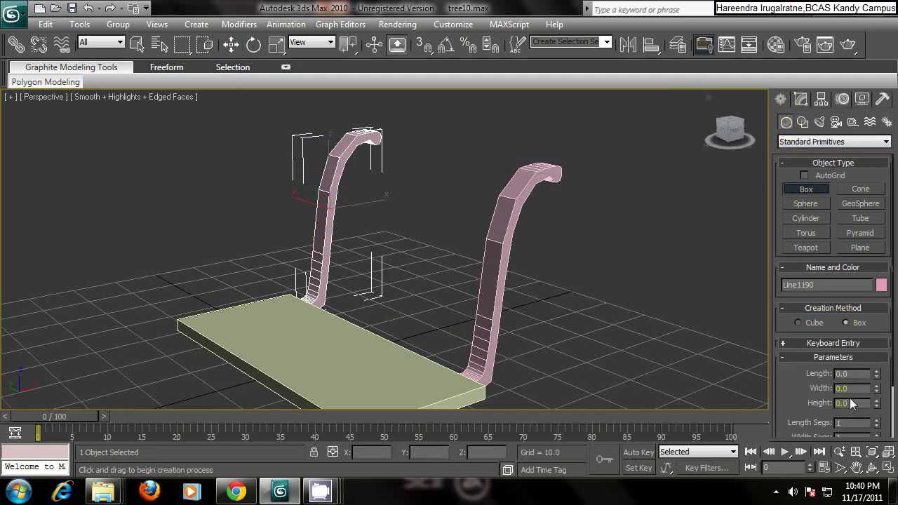
left_click(886, 468)
left_click(508, 239)
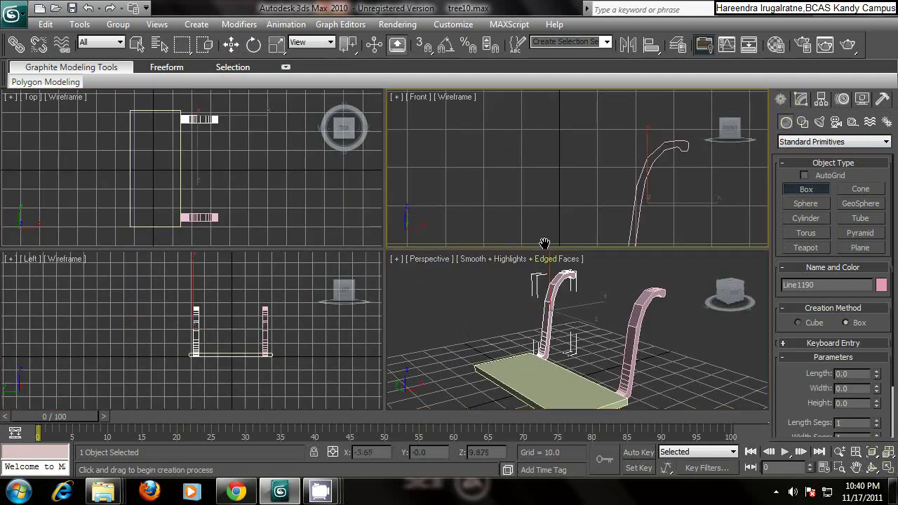
left_click(204, 150)
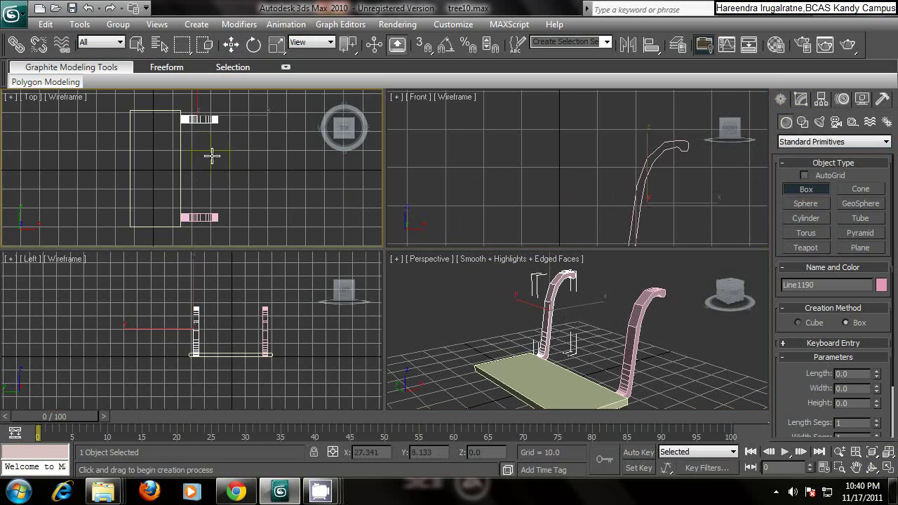
left_click(889, 469)
middle_click_drag(430, 257, 469, 262)
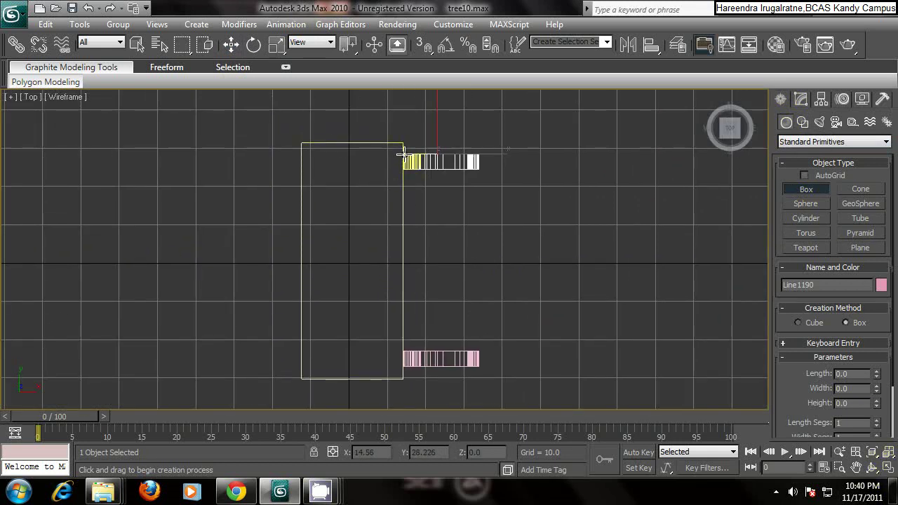
left_click_drag(403, 152, 414, 367)
left_click(414, 358)
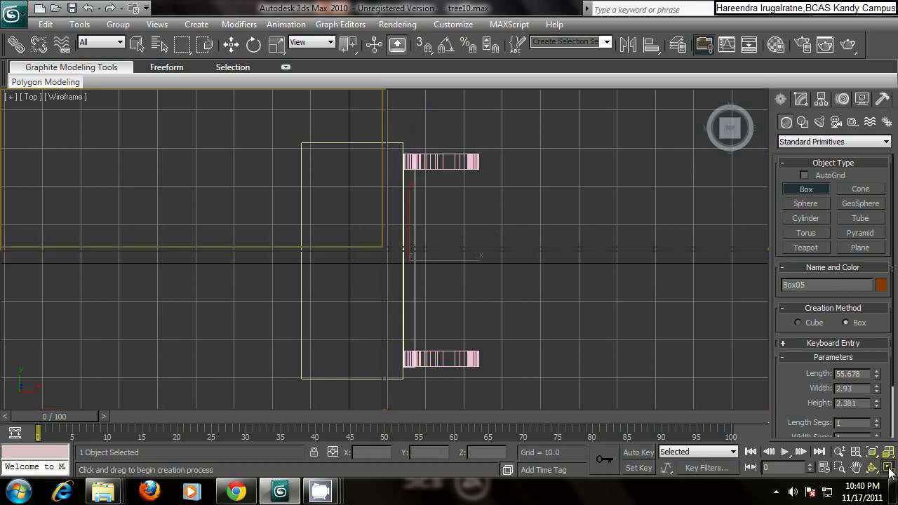
Step: In the Perspective view, raise the thin box along Z to about 5.5, above the base
key("alt+w")
middle_click(508, 306)
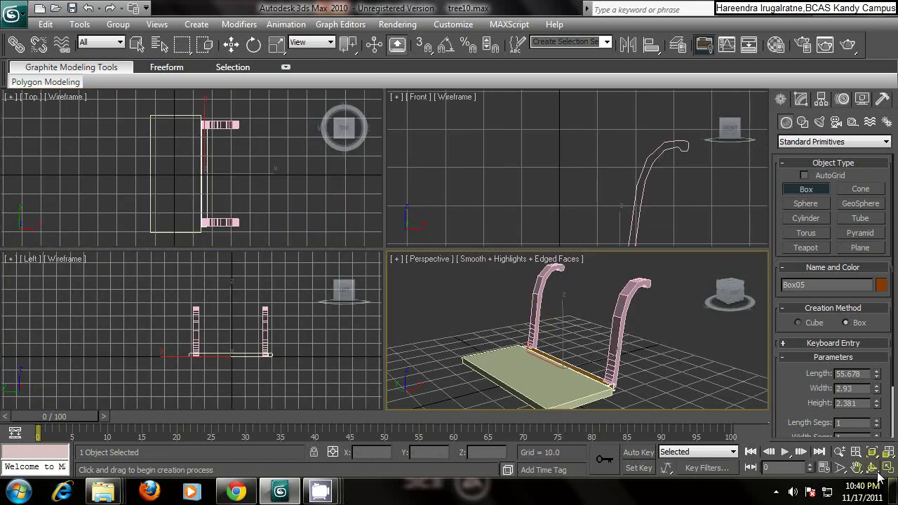
key("alt+w")
middle_click_drag(558, 281, 566, 276)
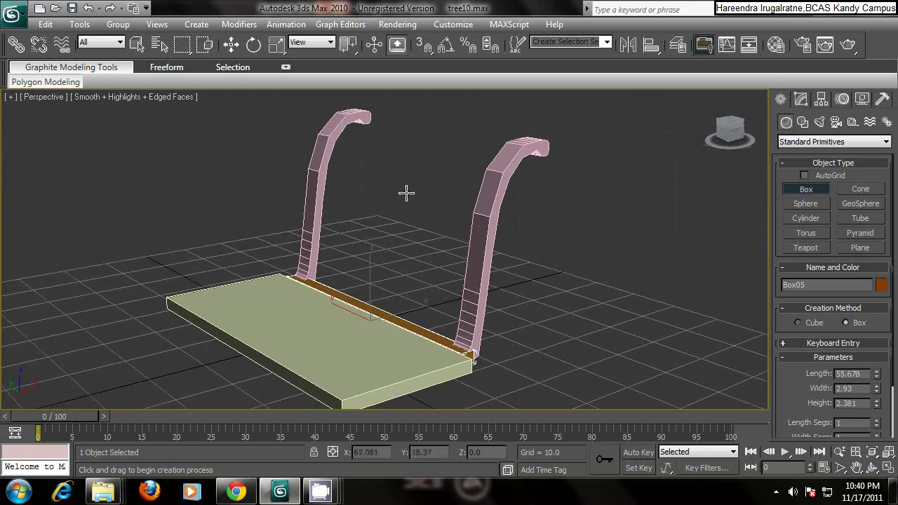
left_click(231, 44)
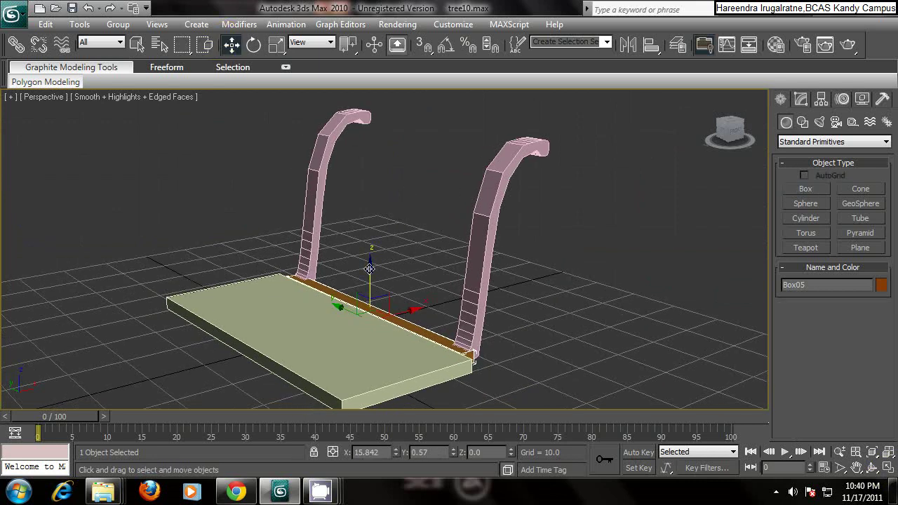
left_click_drag(370, 270, 370, 245)
middle_click_drag(385, 244, 338, 240, "alt")
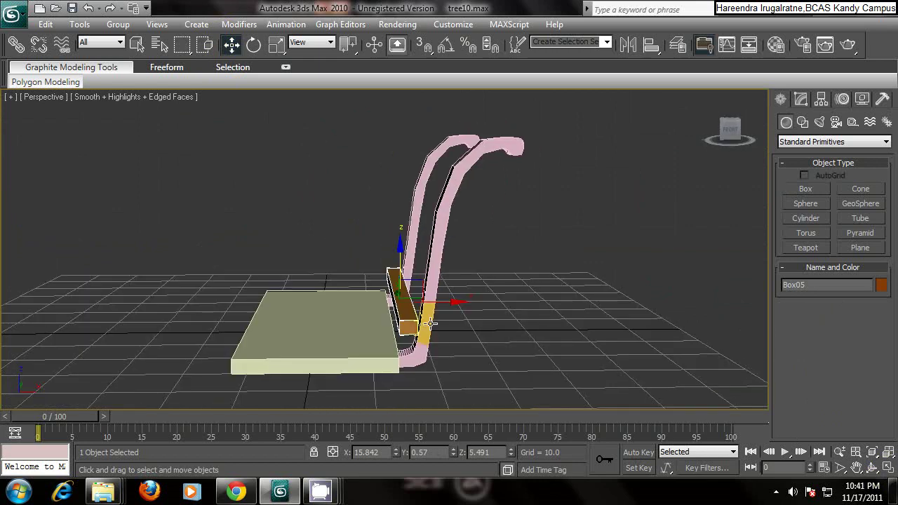
Step: Reduce the thin box's height to about 0.74 to make it a flat slat
left_click(800, 100)
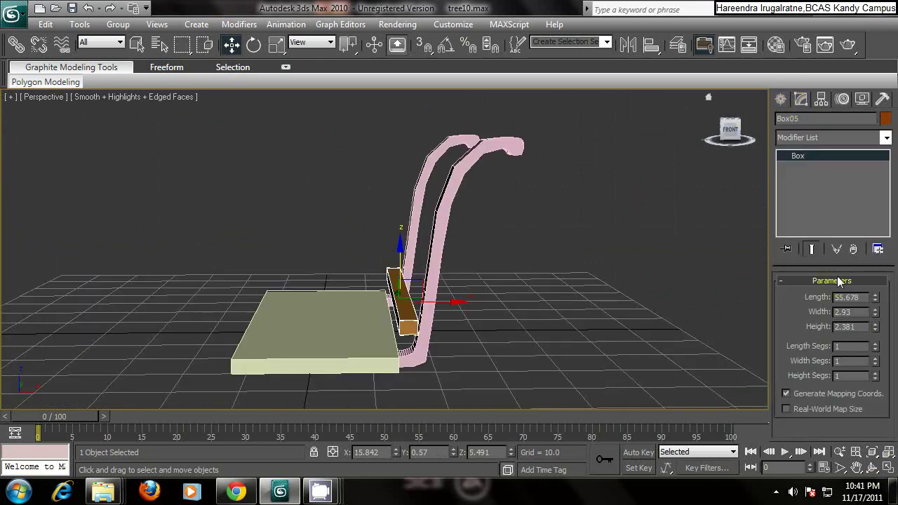
left_click_drag(875, 298, 883, 375)
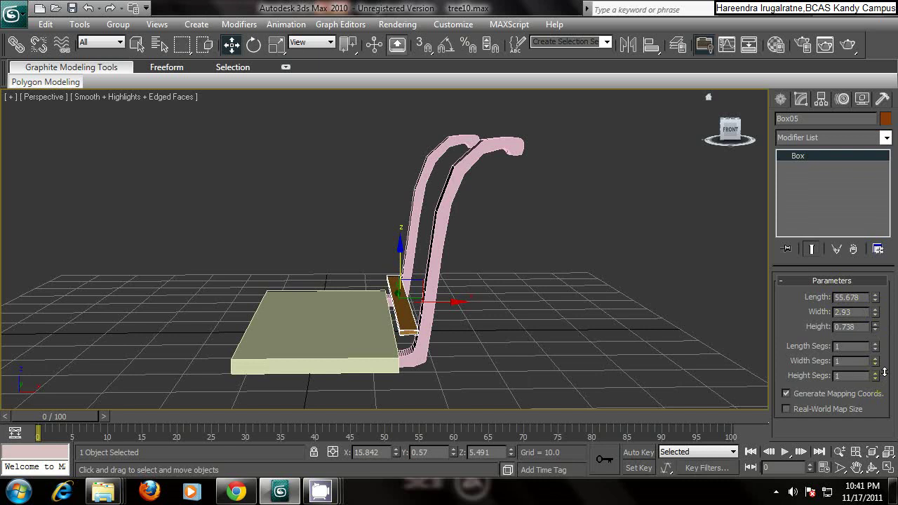
middle_click_drag(597, 281, 409, 175, "alt")
Step: Undo the freehand rotation and rotate the slat exactly 90 degrees about the Y axis so it stands on edge
left_click(254, 44)
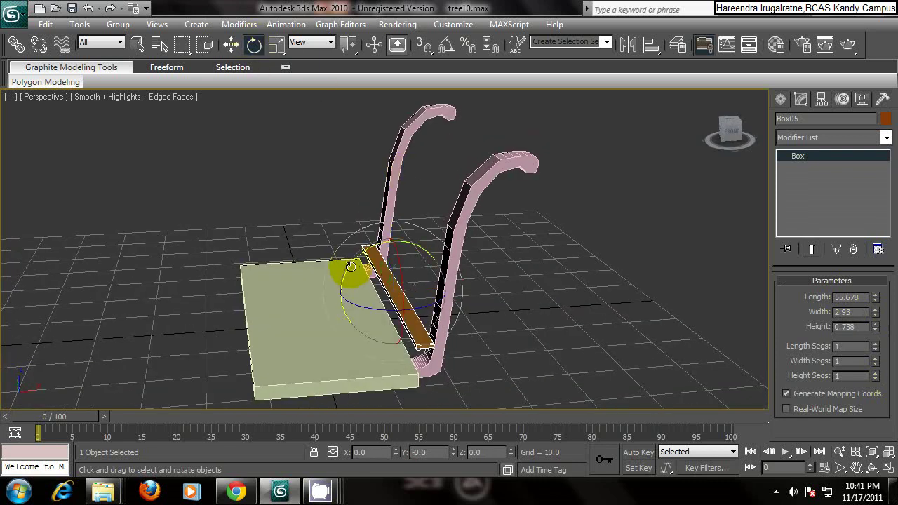
left_click_drag(351, 266, 358, 251)
key("ctrl+z")
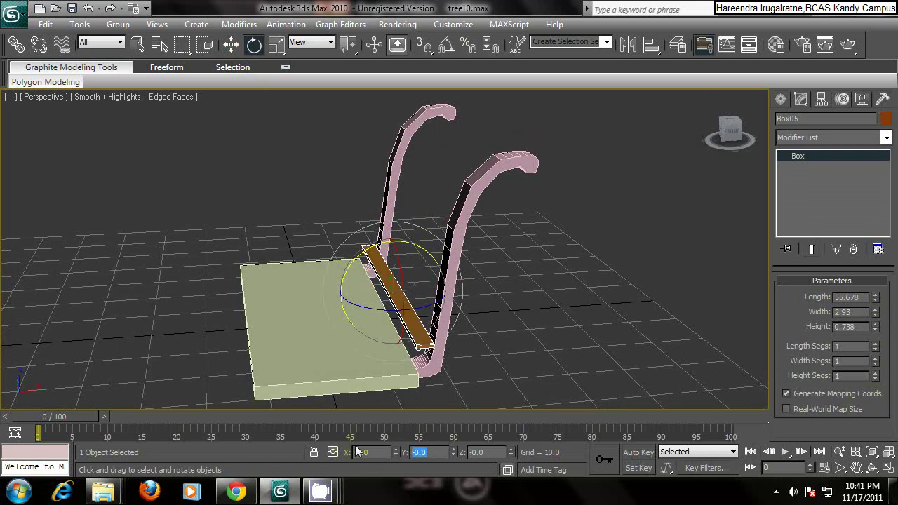
type("90")
key("Return")
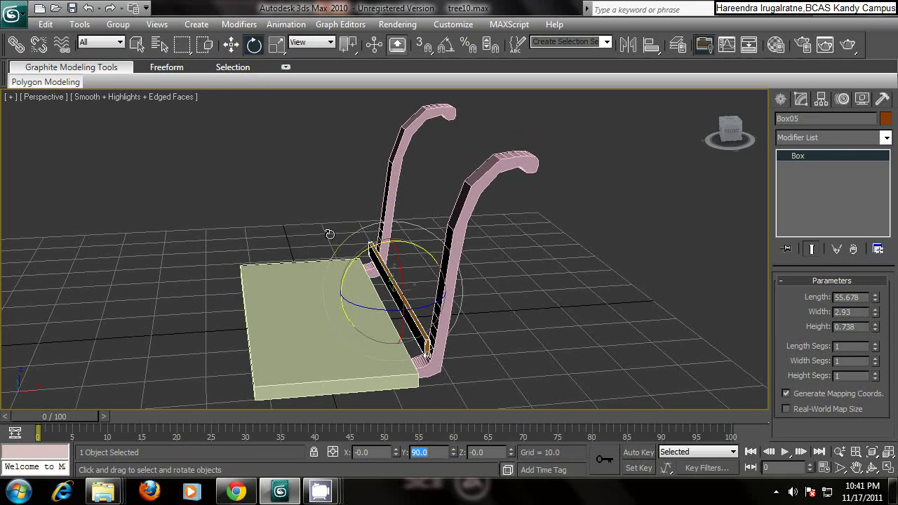
Step: Move the upright slat up and back against the supports, to about X 18.2 and Z 10.3
left_click(231, 44)
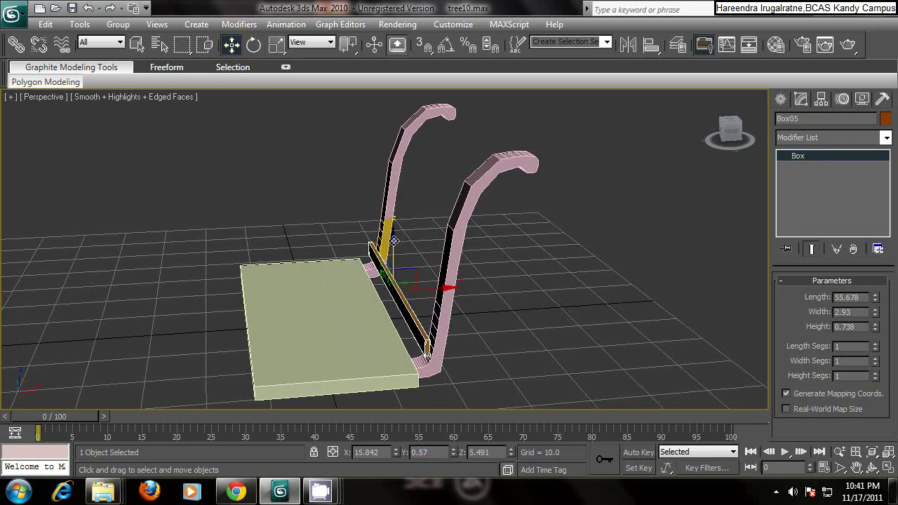
left_click_drag(396, 240, 465, 263)
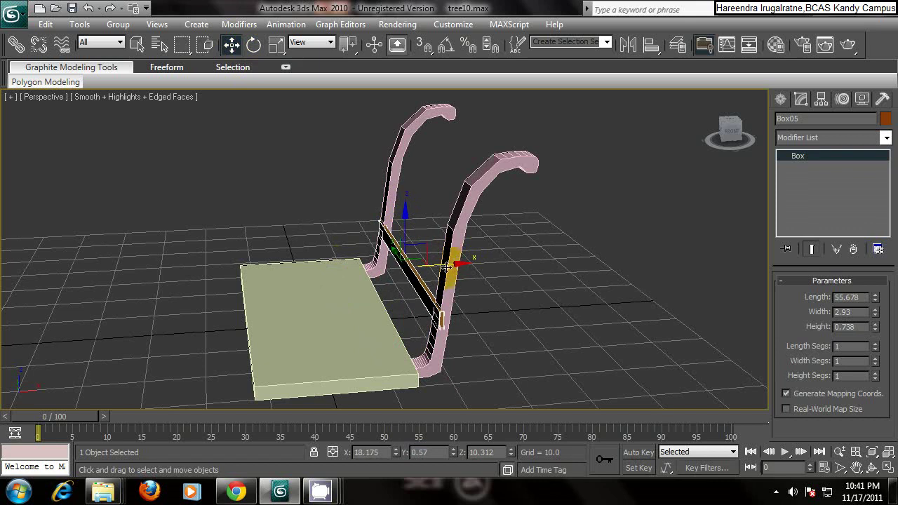
mouse_move(419, 260)
middle_mouse_down("alt")
mouse_move(470, 238)
mouse_move(420, 256)
mouse_move(430, 256)
middle_mouse_up("alt")
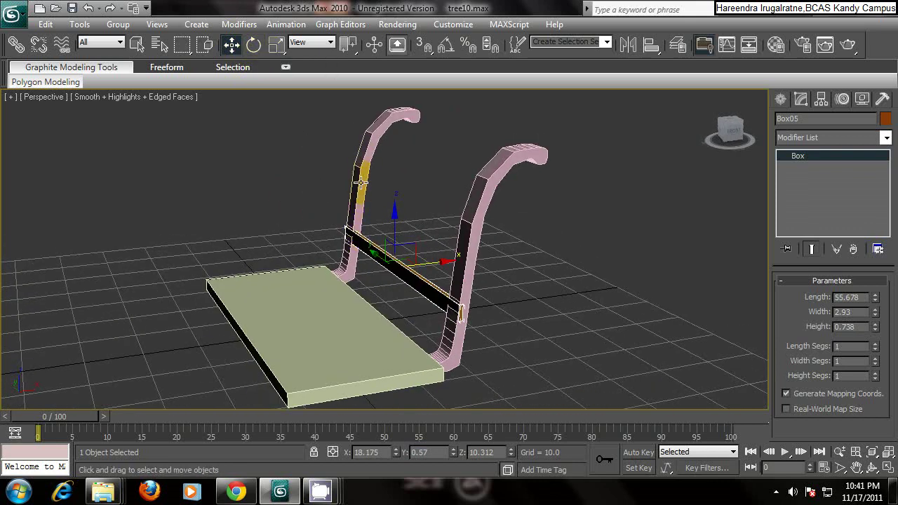
Step: Tilt the slat to about 100 degrees about Y to match the supports' slope and shift it to about X 18.5
left_click(252, 47)
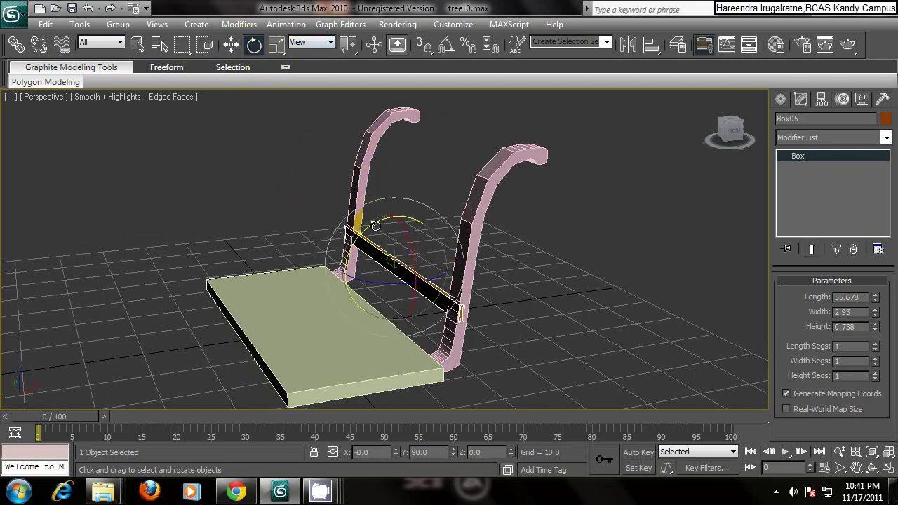
left_click_drag(375, 225, 390, 220)
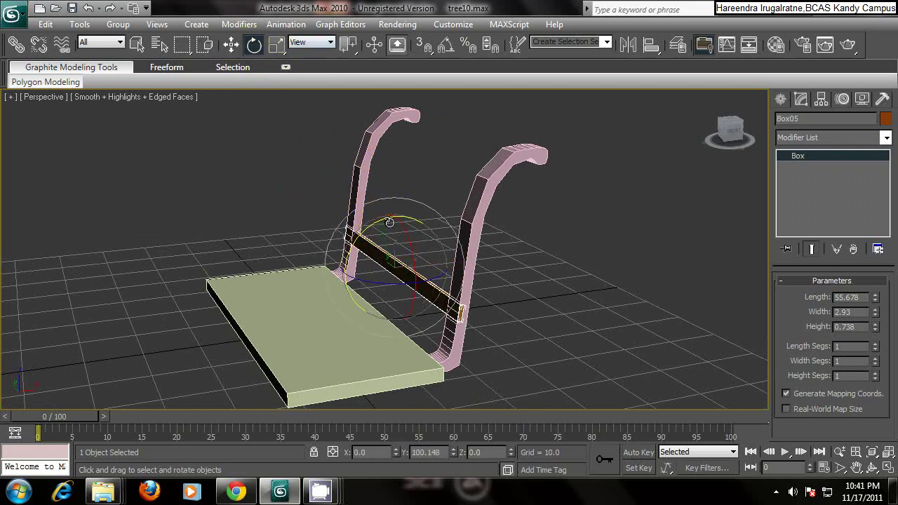
left_click(233, 46)
left_click_drag(430, 262, 432, 260)
Step: Scale the slat along Y to about 91% so that it fits within the outer faces of the supports
middle_click_drag(337, 252, 440, 270, "alt")
middle_click_drag(363, 244, 364, 239, "alt")
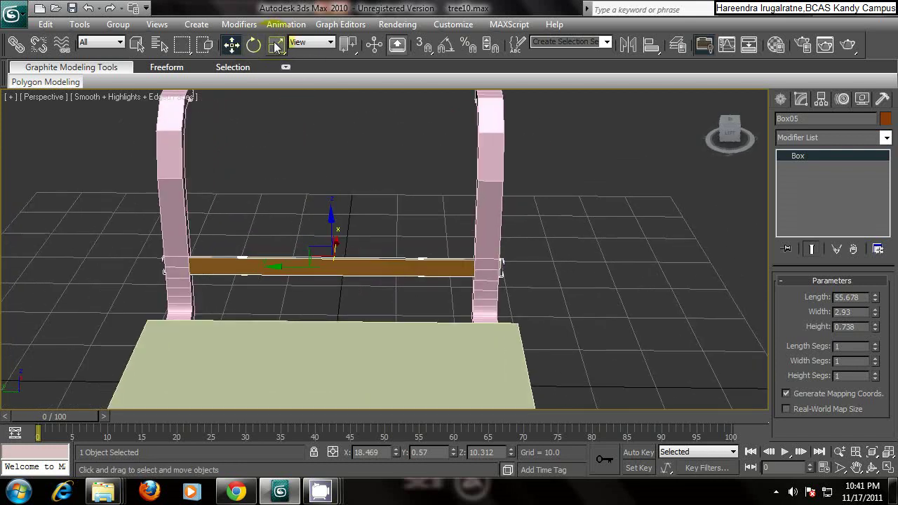
left_click(276, 44)
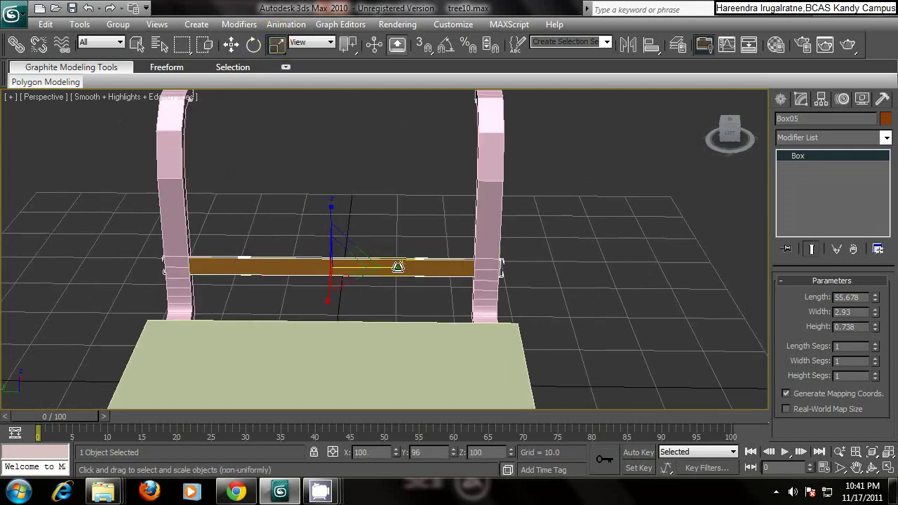
middle_click_drag(397, 264, 362, 189, "alt")
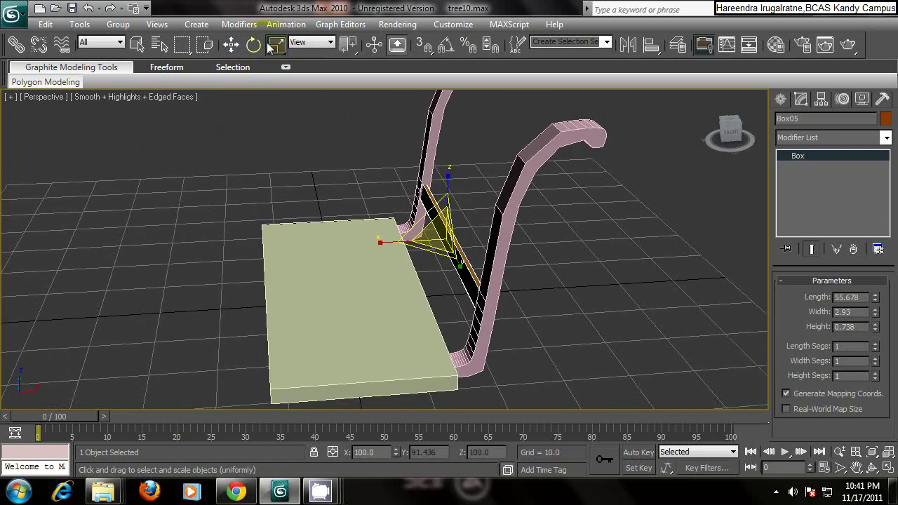
Step: Duplicate the slat below the original and position the copy at about X 17.4 and Z 4.9
left_click(231, 44)
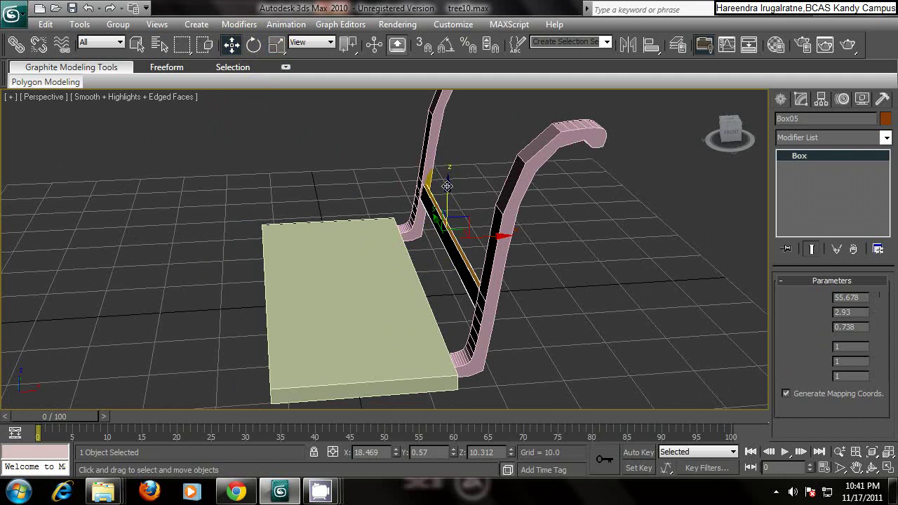
mouse_move(447, 210)
left_mouse_down("shift")
mouse_move(493, 238)
mouse_move(495, 263)
left_mouse_up("shift")
left_click(463, 306)
left_click_drag(441, 215, 441, 221)
Step: Tilt the lower slat to about 110 degrees about Y and adjust its fit along X against the supports
left_click(252, 47)
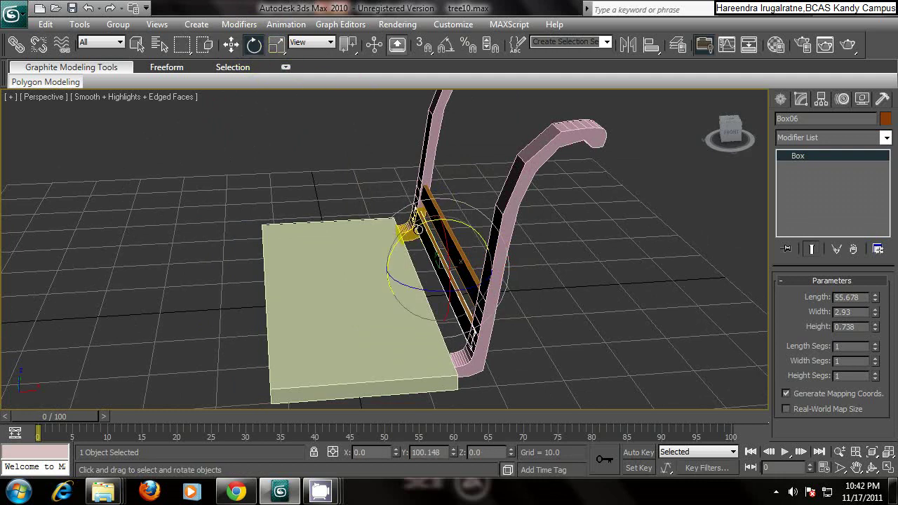
left_click_drag(417, 229, 431, 224)
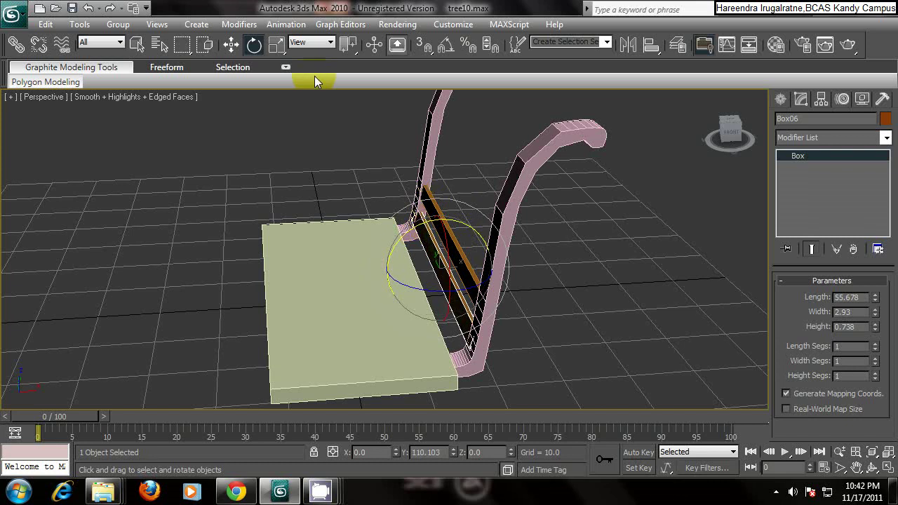
left_click(232, 44)
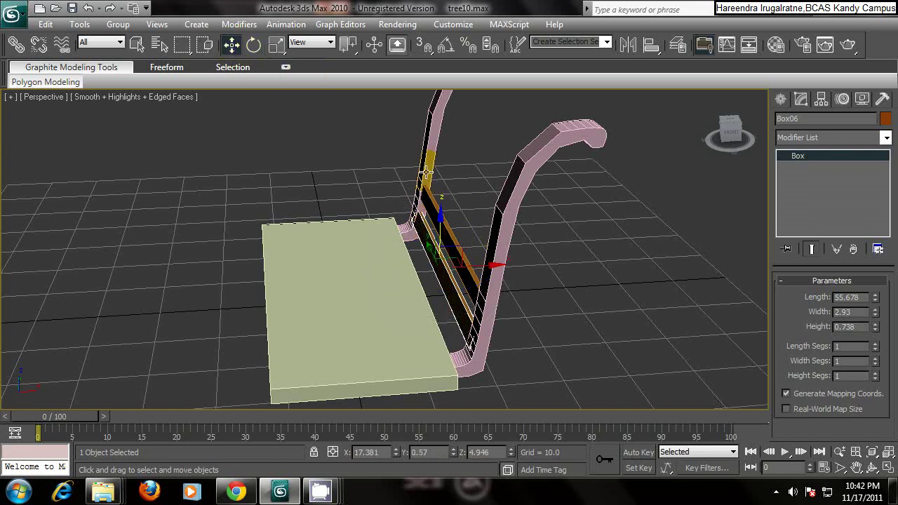
left_click(485, 261)
left_click(446, 273)
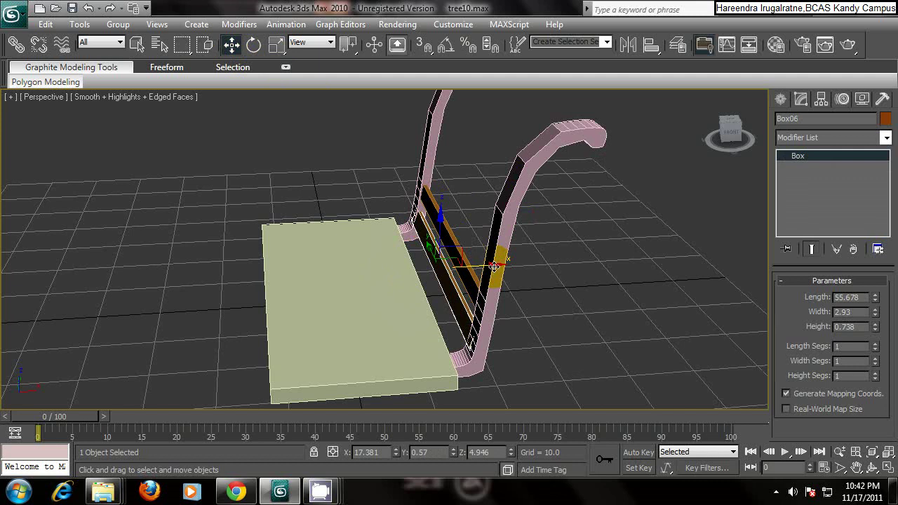
left_click_drag(494, 267, 494, 267)
mouse_move(468, 280)
middle_mouse_down("alt")
mouse_move(538, 276)
mouse_move(540, 253)
mouse_move(426, 300)
mouse_move(411, 297)
mouse_move(468, 265)
middle_mouse_up("alt")
Step: Duplicate the upper slat upward along Z as four evenly spaced copies, about 4.8 apart
left_click(441, 274)
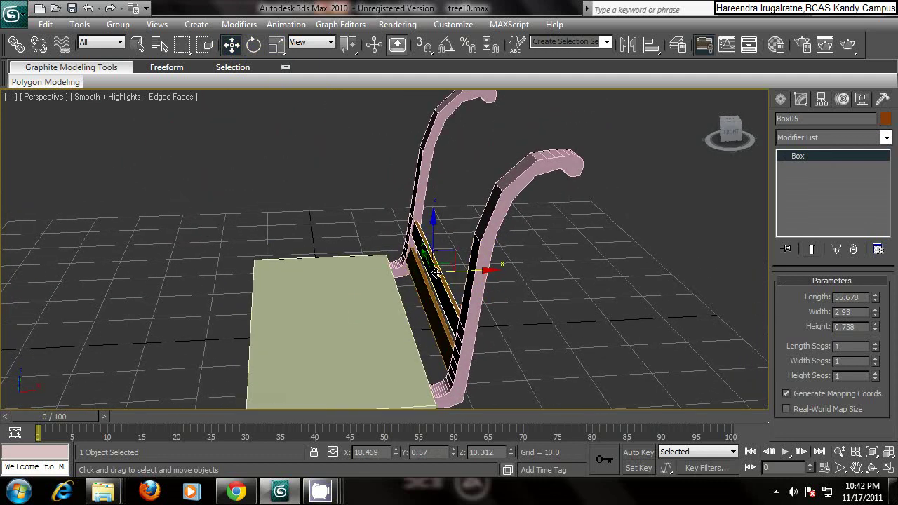
left_click_drag(433, 232, 434, 205, "shift")
left_click(484, 250)
left_click(485, 251)
left_click(485, 251)
left_click(462, 303)
Step: Move the copied slats individually along X to follow the supports' curve, placing the topmost one at about X 22.2
mouse_move(436, 260)
middle_mouse_down("alt")
mouse_move(475, 240)
mouse_move(453, 278)
mouse_move(474, 260)
mouse_move(444, 283)
middle_mouse_up("alt")
left_click(432, 303)
left_click_drag(447, 279, 449, 281)
left_click(438, 267)
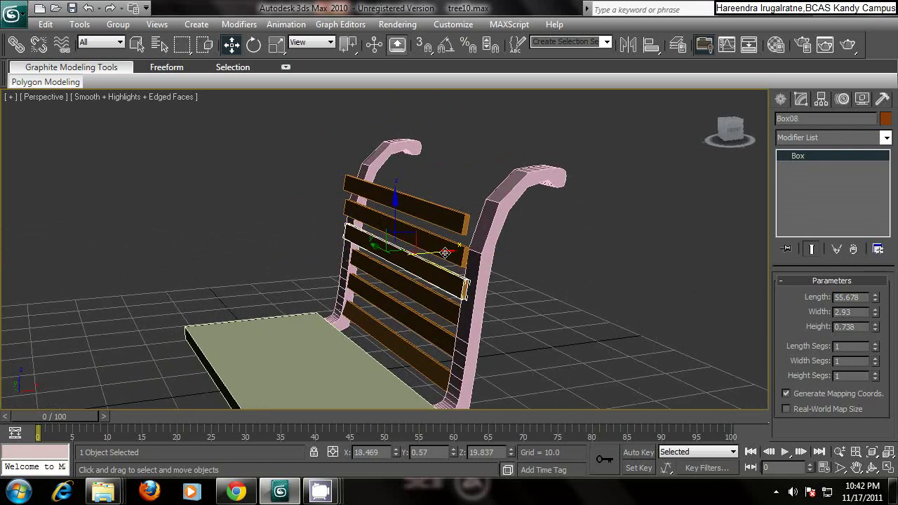
left_click_drag(445, 253, 466, 198)
left_click(453, 246)
left_click(434, 205)
middle_click_drag(415, 147, 396, 145, "alt")
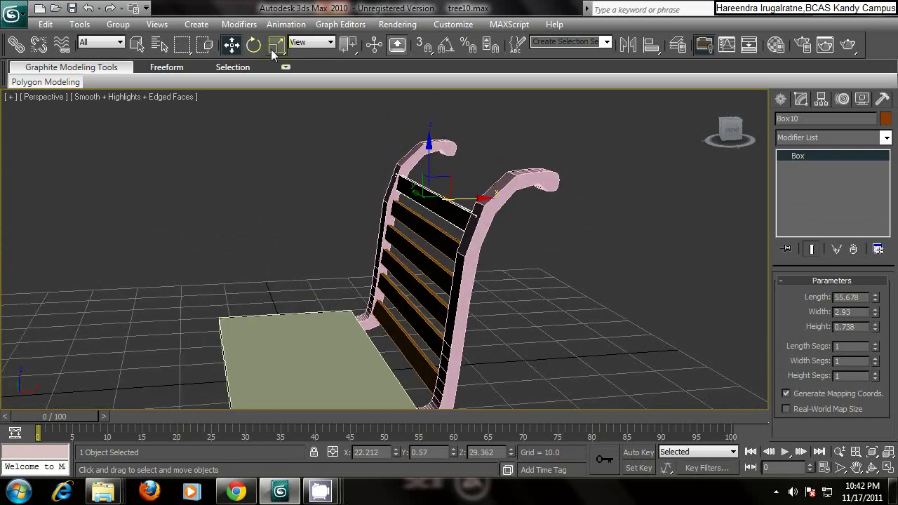
Step: Tilt the upper backrest slats individually about Y to follow the supports' curve, with the topmost one at about 110 degrees
key("e")
left_click_drag(409, 152, 422, 157)
left_click(424, 231)
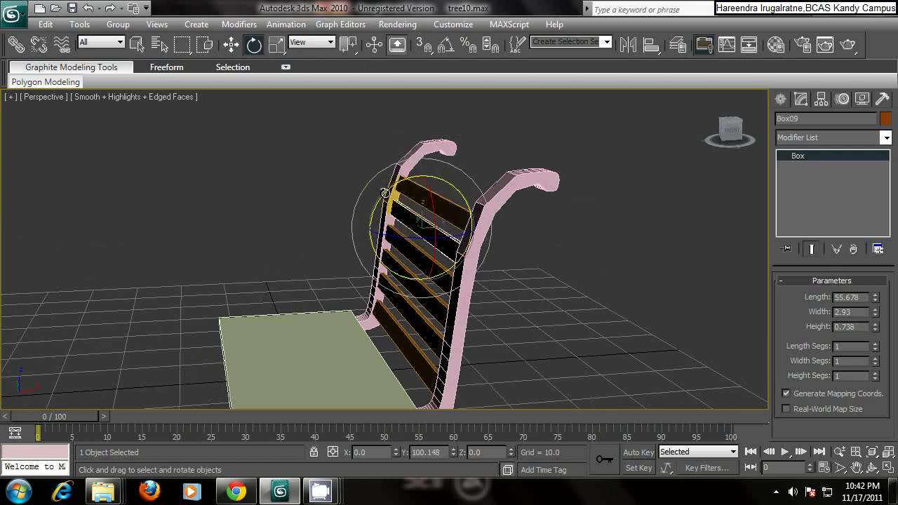
left_click_drag(385, 192, 390, 222)
left_click(380, 219)
left_click(405, 282)
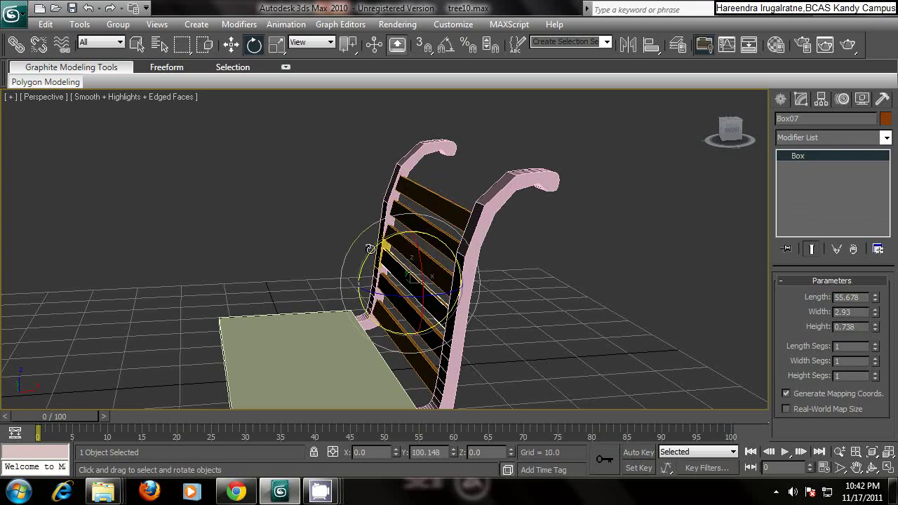
Step: Duplicate the topmost slat upward along Z as three copies, about 4.3 apart
left_click(232, 44)
left_click(457, 209)
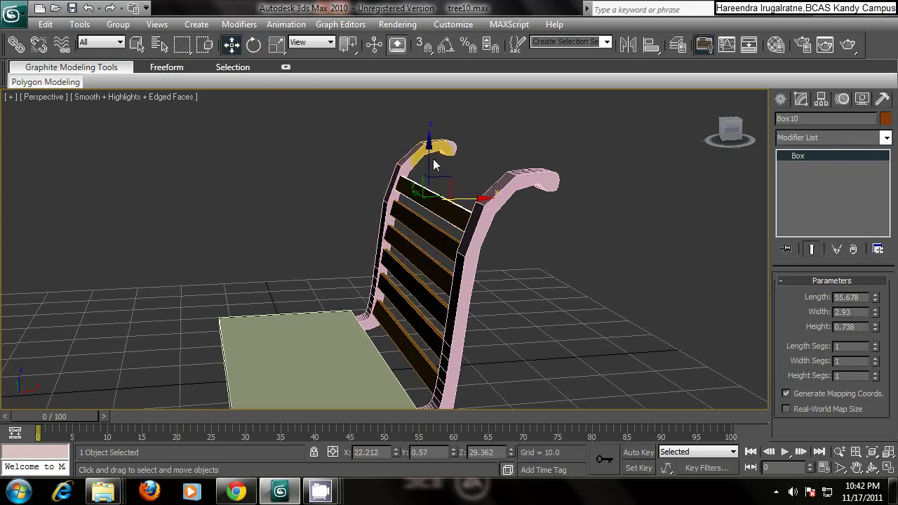
left_click_drag(429, 151, 429, 127, "shift")
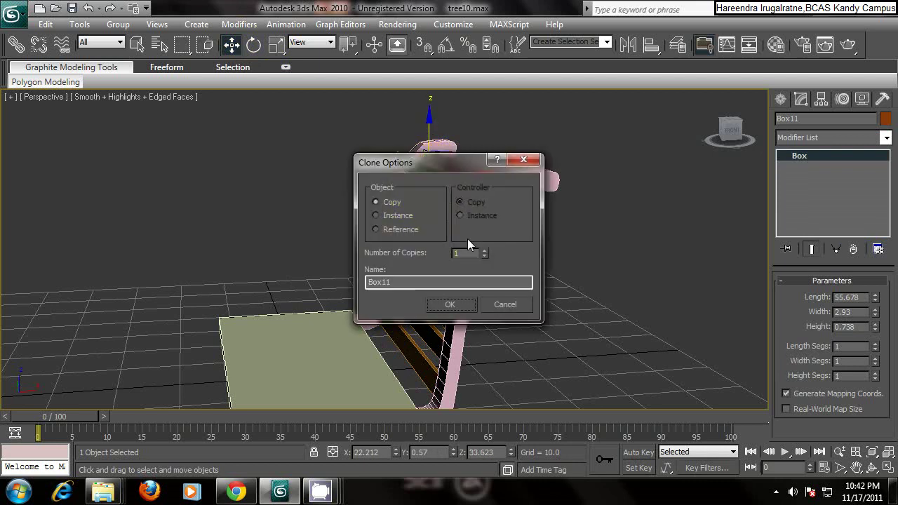
left_click(484, 250)
left_click(483, 251)
left_click(462, 303)
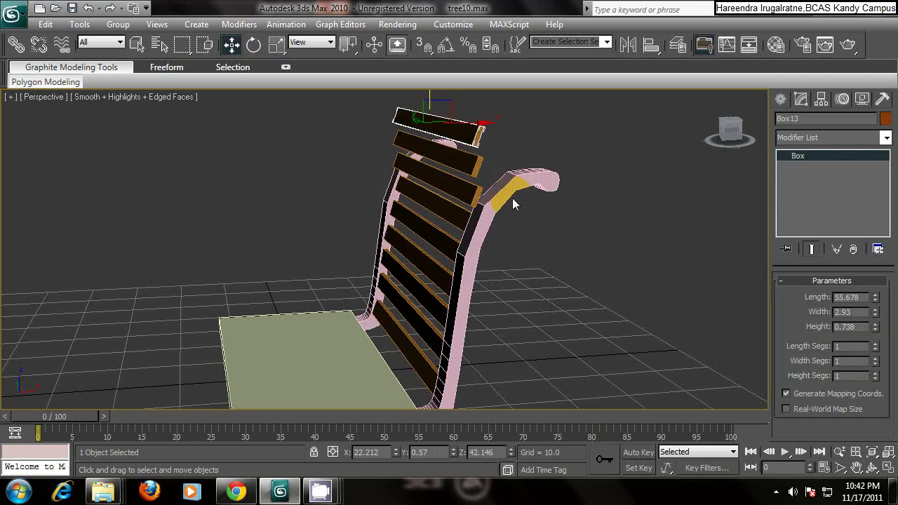
Step: Tilt the lowest of the new slats about Y and fit it between the supports at about X 24.8 and Z 32.7
mouse_move(466, 251)
middle_mouse_down("alt")
mouse_move(453, 248)
mouse_move(463, 252)
mouse_move(456, 255)
middle_mouse_up("alt")
left_click(451, 258)
left_click_drag(439, 223, 445, 225)
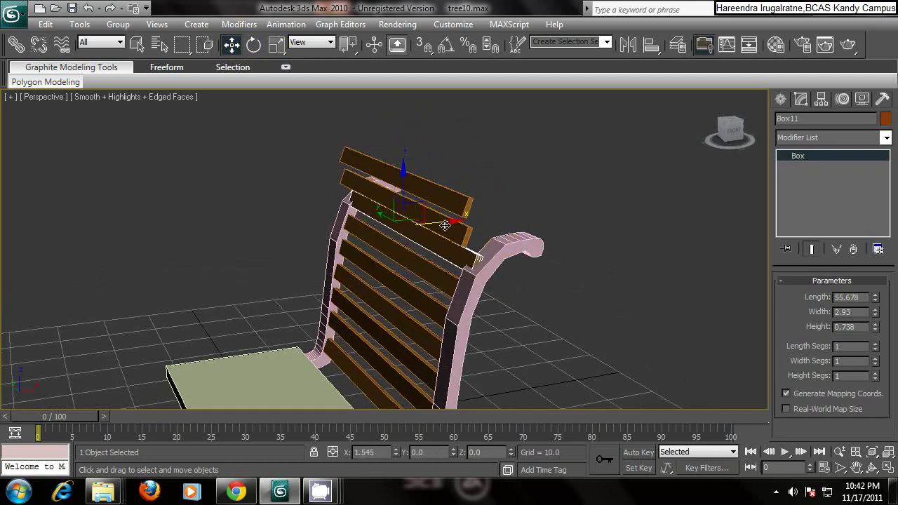
left_click(253, 44)
left_click_drag(381, 182, 407, 177)
left_click(231, 44)
left_click_drag(448, 225, 468, 216)
Step: Move the middle new slat to about X 27.1 and Z 35.2, and delete the surplus topmost copy
middle_click_drag(467, 216, 445, 240, "alt")
left_click(445, 241)
left_click_drag(444, 194, 477, 189)
left_click_drag(429, 141, 429, 156)
left_click(387, 159)
key("Delete")
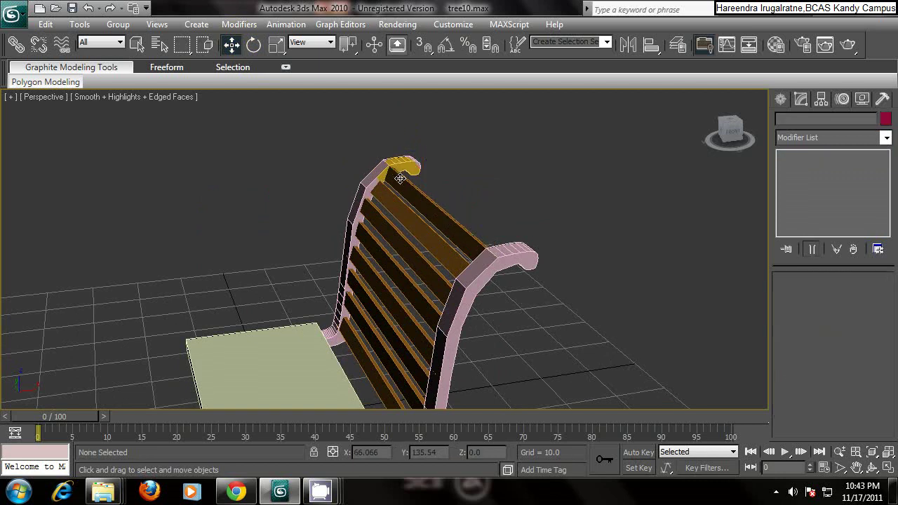
Step: Rotate the topmost slat by about 26.7 degrees about Y and move it to about X 28.6 and Z 35.7
left_click(255, 43)
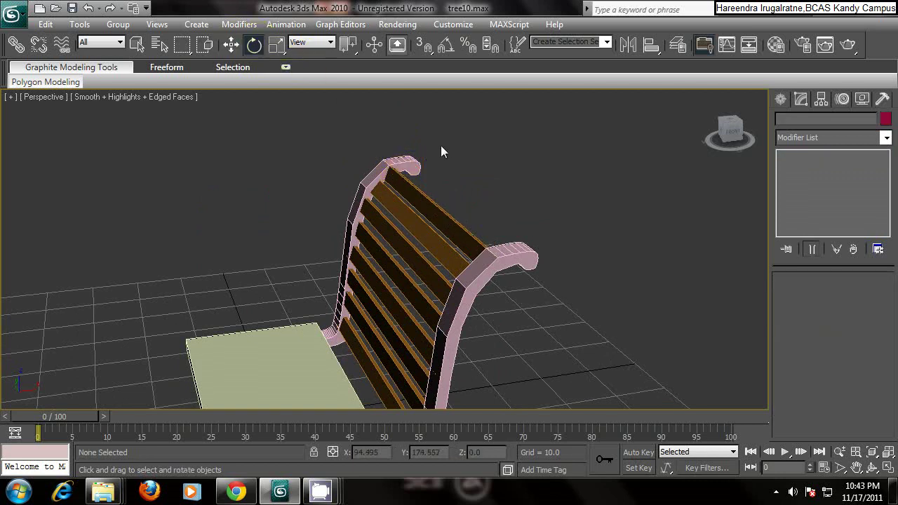
left_click(428, 209)
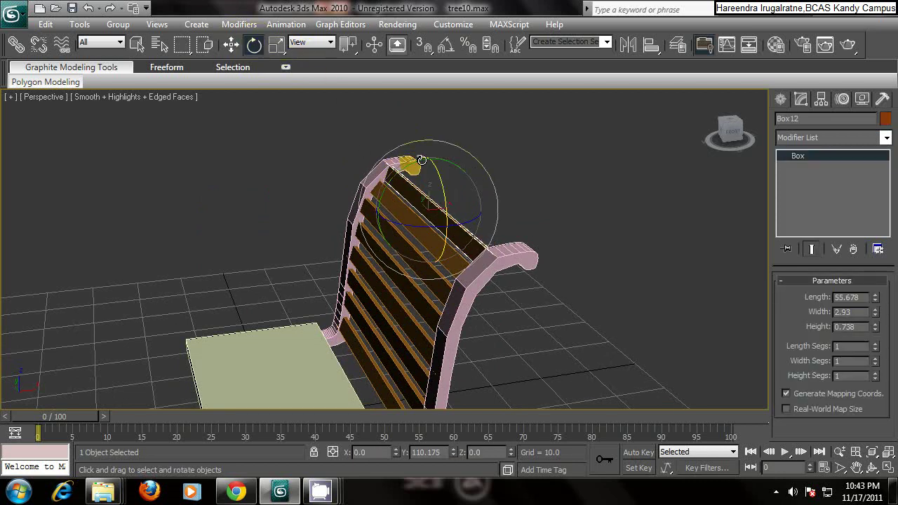
left_click_drag(412, 165, 449, 156)
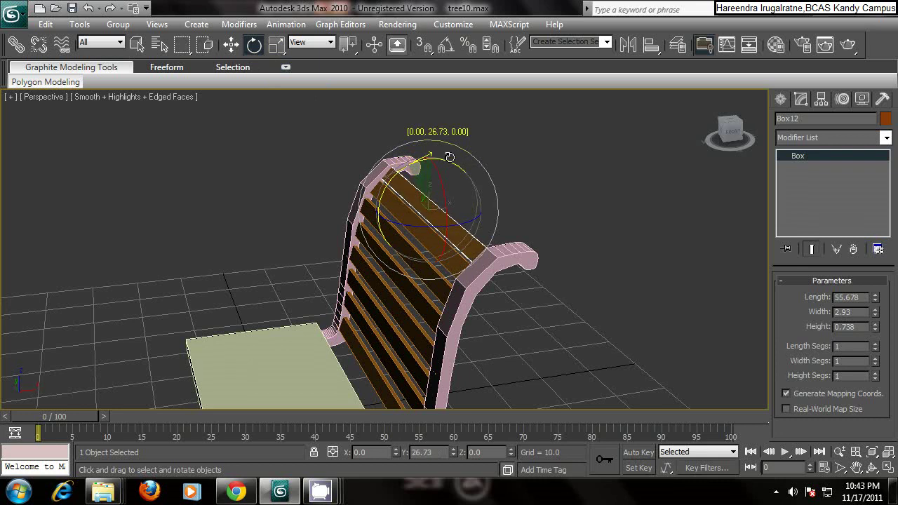
left_click(232, 44)
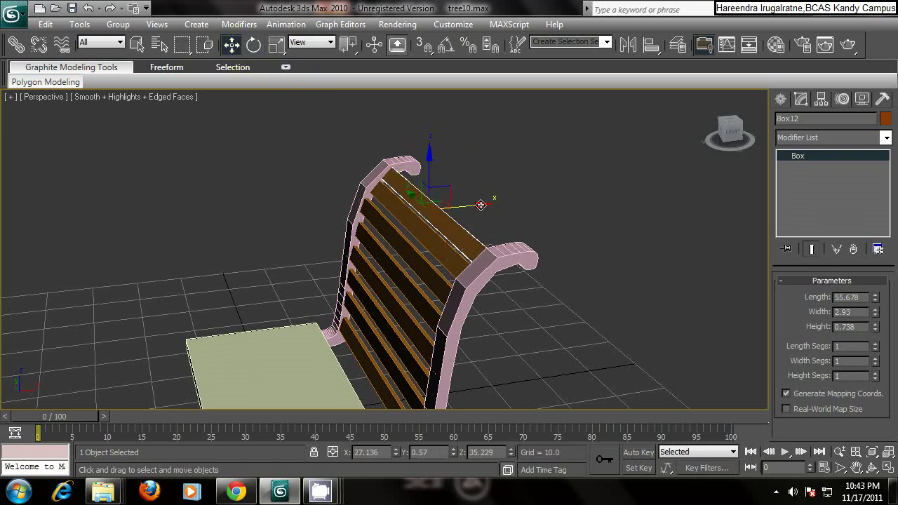
left_click_drag(483, 205, 485, 202)
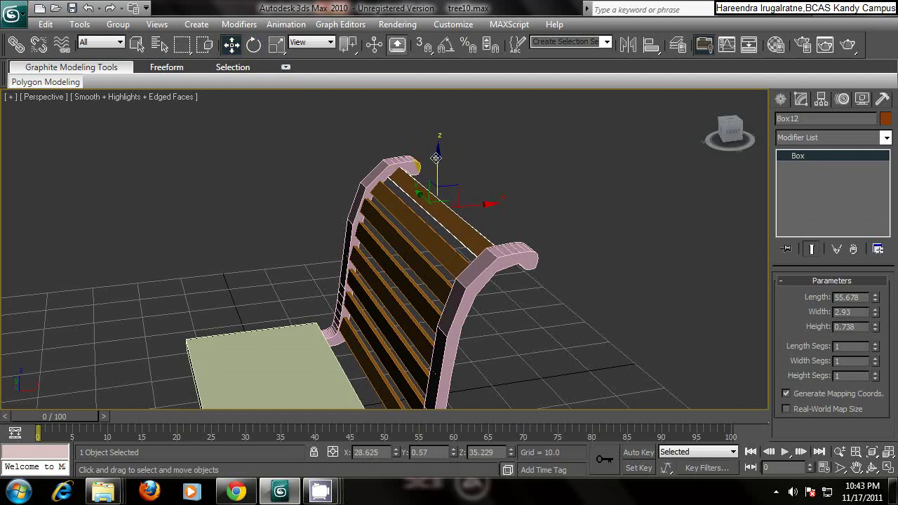
left_click_drag(435, 156, 437, 154)
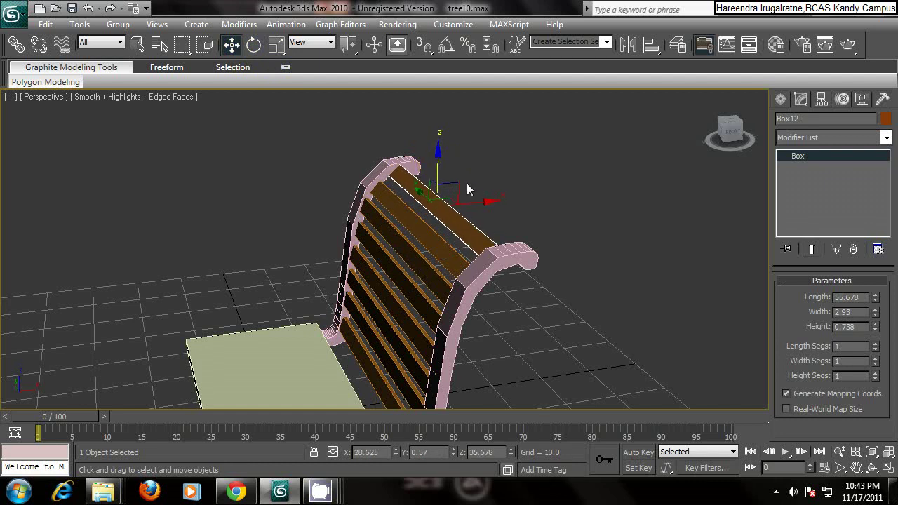
Step: Tilt the topmost slat slightly further about Y and adjust its position along Z and X against the supports' upper bend
middle_click_drag(473, 182, 447, 164, "alt")
left_click(253, 45)
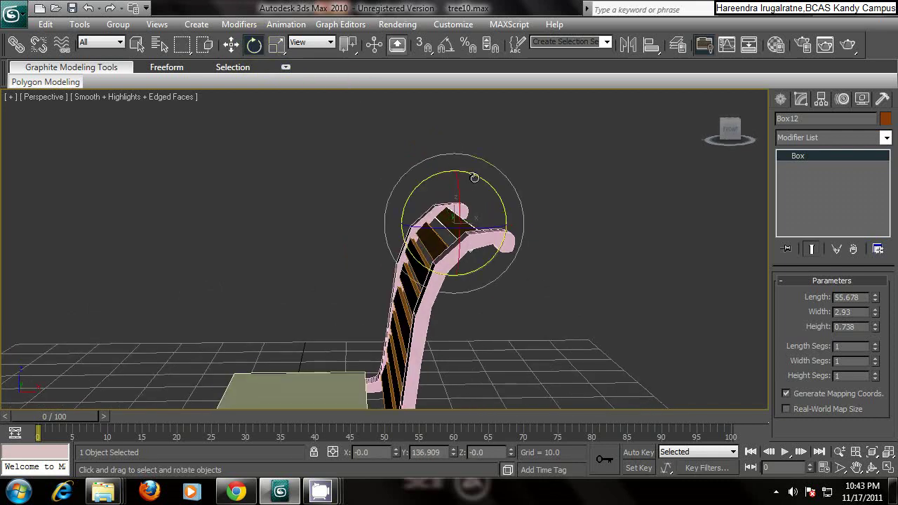
left_click_drag(475, 178, 497, 188)
left_click(231, 45)
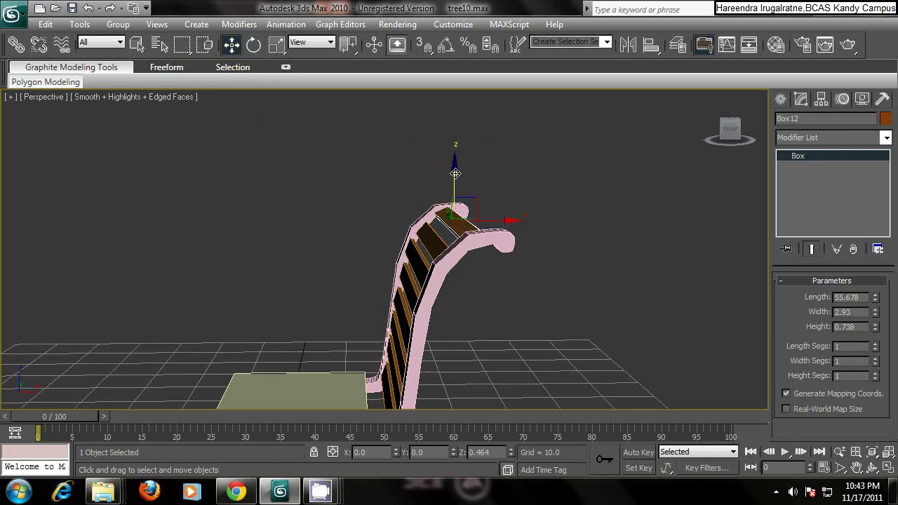
left_click_drag(502, 221, 498, 222)
Step: Move the slat just below the topmost one to about X 24.9 and Z 33.3, and save the scene
middle_click_drag(460, 214, 376, 218, "alt")
left_click(371, 228)
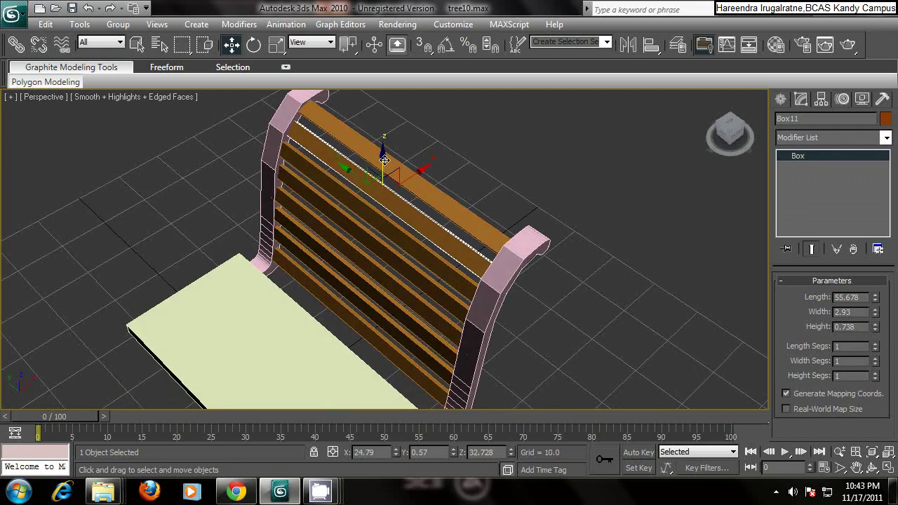
left_click_drag(383, 158, 423, 169)
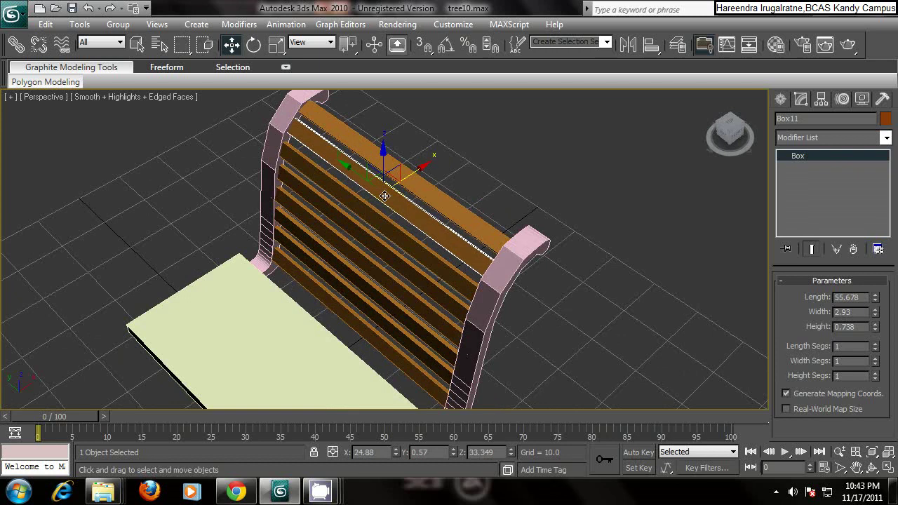
mouse_move(384, 196)
middle_mouse_down("alt")
mouse_move(431, 180)
mouse_move(331, 270)
mouse_move(364, 199)
mouse_move(375, 210)
middle_mouse_up("alt")
scroll(322, 262, "down", 4)
middle_click_drag(420, 257, 383, 261, "alt")
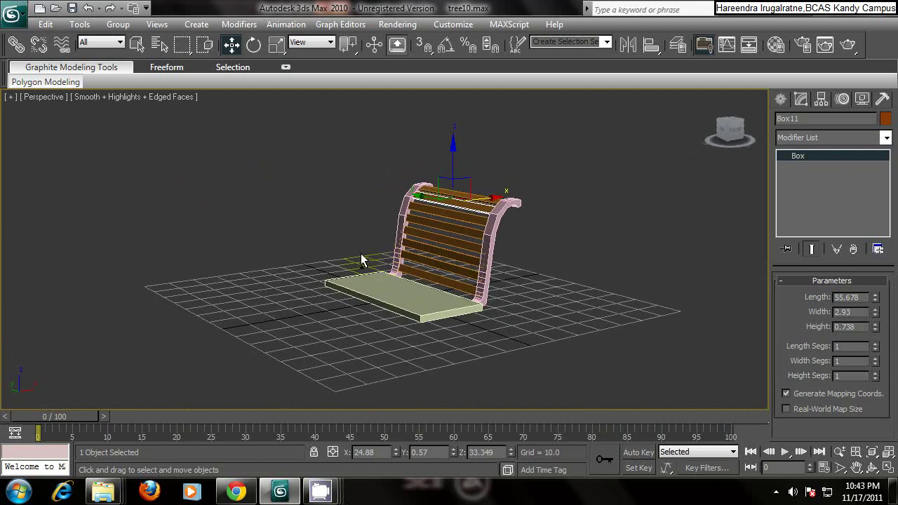
key("ctrl+s")
Step: Create a leg box in the Top view across the base's width near one end, about 4.7 long and 26.8 wide
middle_click_drag(414, 293, 424, 280, "alt")
scroll(423, 330, "up", 4)
mouse_move(423, 330)
middle_mouse_down()
mouse_move(418, 275)
mouse_move(417, 323)
middle_mouse_up()
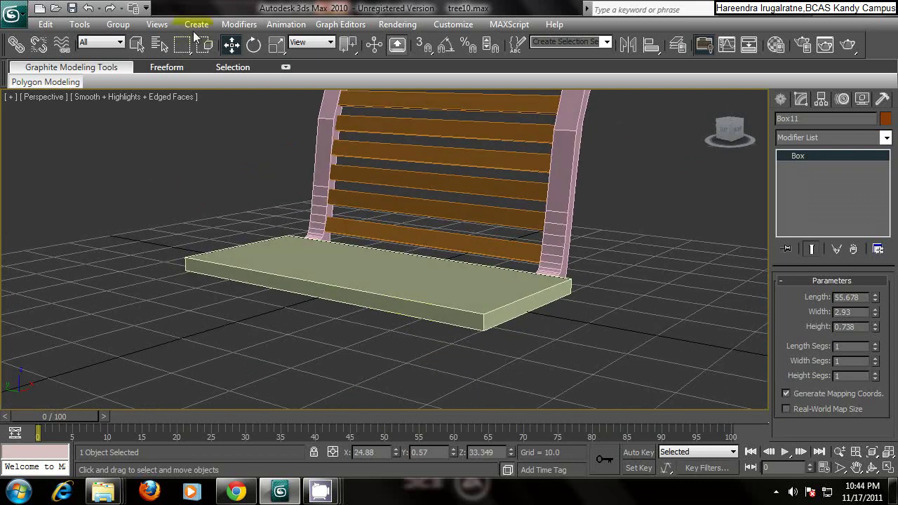
left_click(887, 467)
left_click(208, 159)
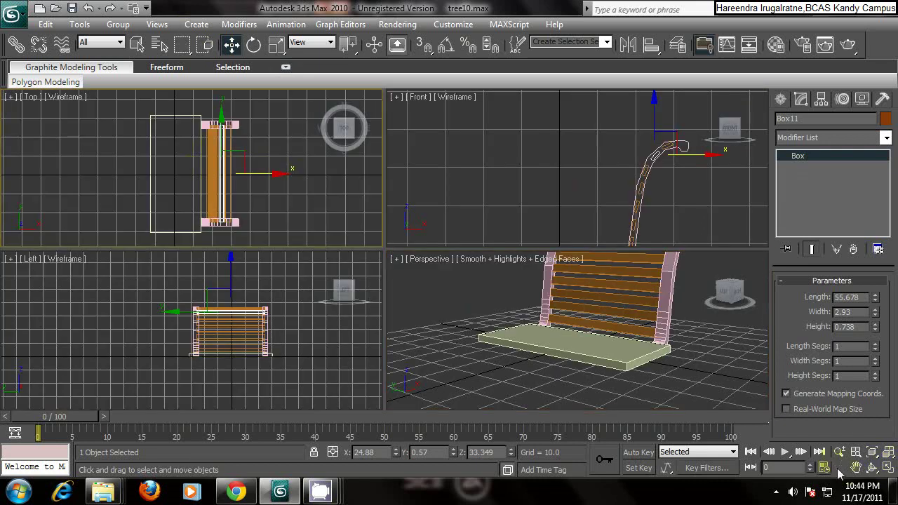
left_click(888, 467)
middle_click_drag(251, 217, 320, 210)
scroll(324, 209, "up", 2)
scroll(324, 209, "down", 1)
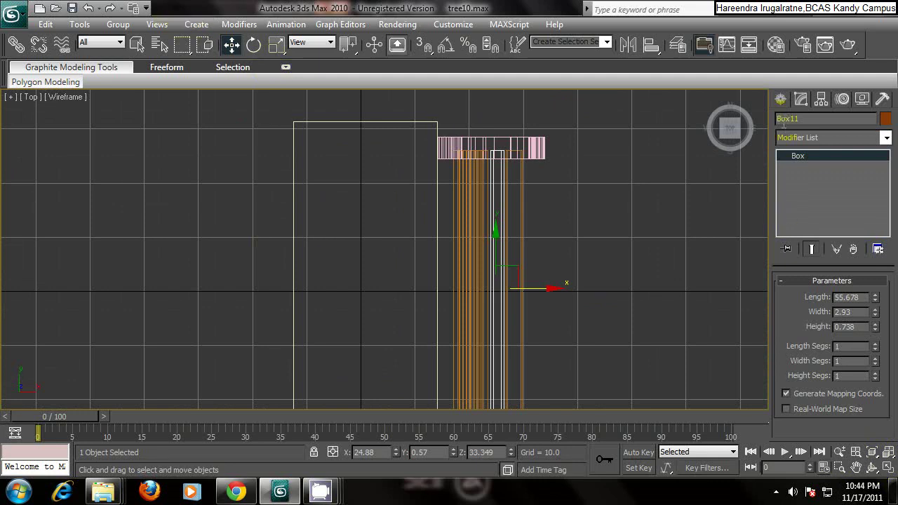
left_click(781, 100)
left_click(807, 190)
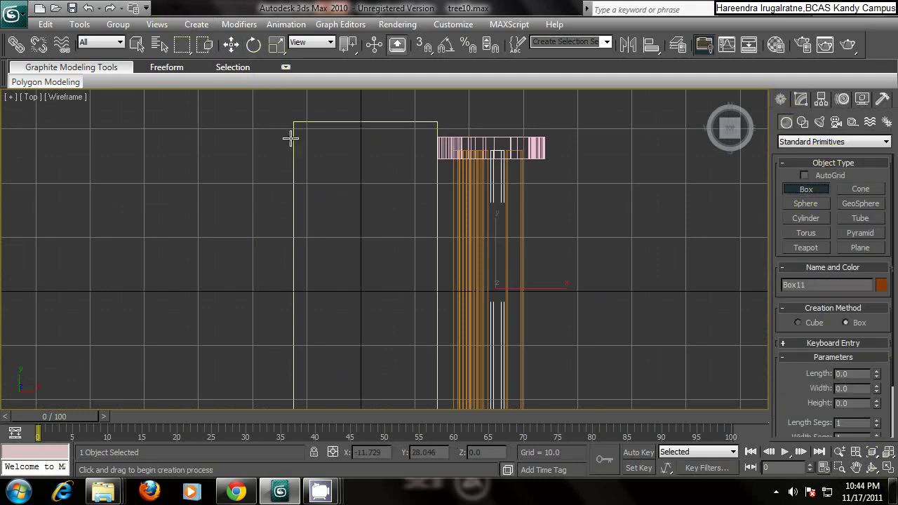
left_click_drag(293, 134, 437, 160)
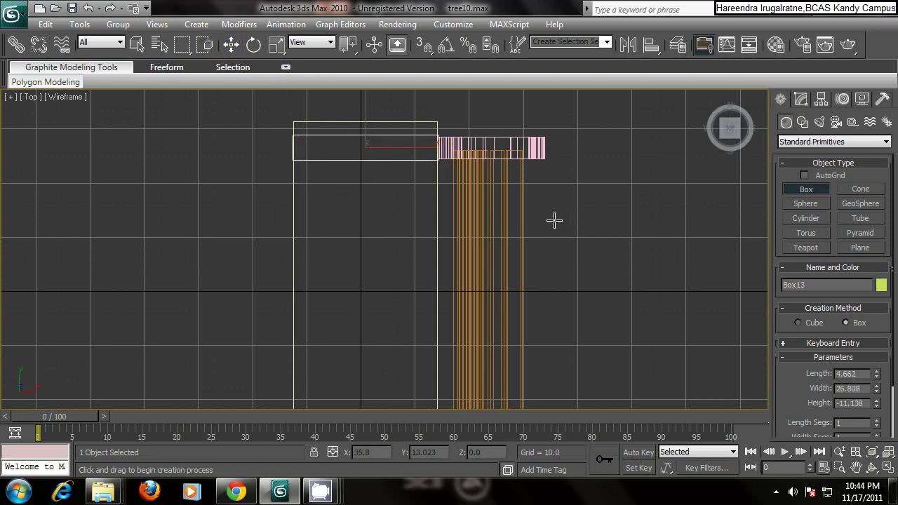
left_click(416, 168)
Step: Extend the leg box down below the base by setting its height to about -13.6
left_click(887, 468)
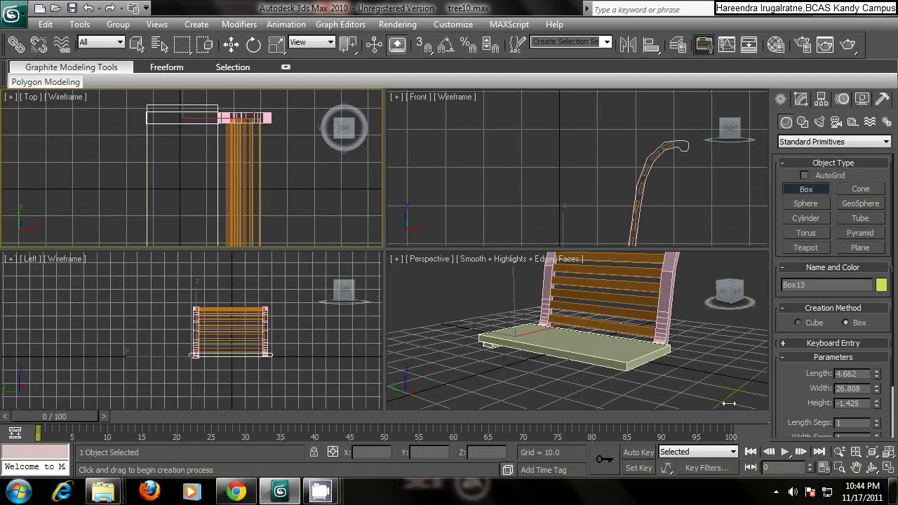
left_click(611, 338)
left_click(887, 468)
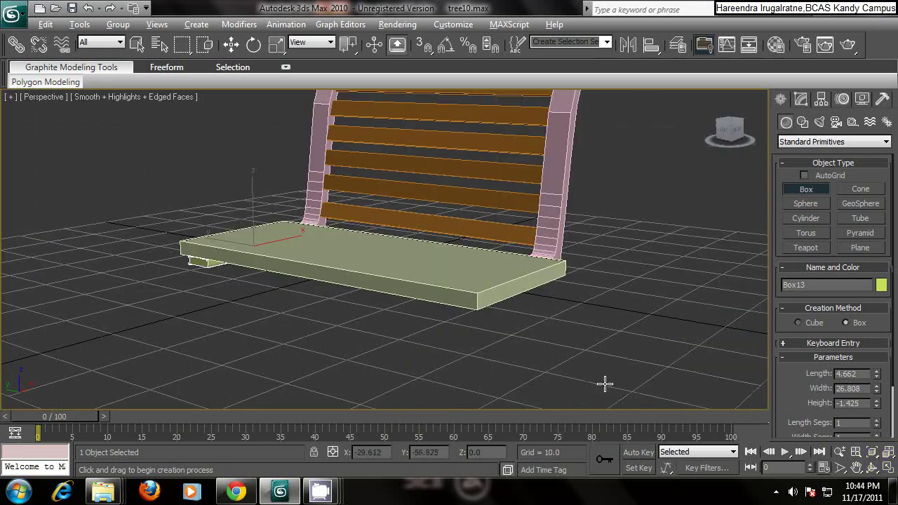
middle_click_drag(605, 381, 606, 363, "alt")
mouse_move(524, 337)
middle_mouse_down("alt")
mouse_move(542, 341)
mouse_move(535, 330)
mouse_move(540, 341)
mouse_move(512, 330)
middle_mouse_up("alt")
left_click(800, 99)
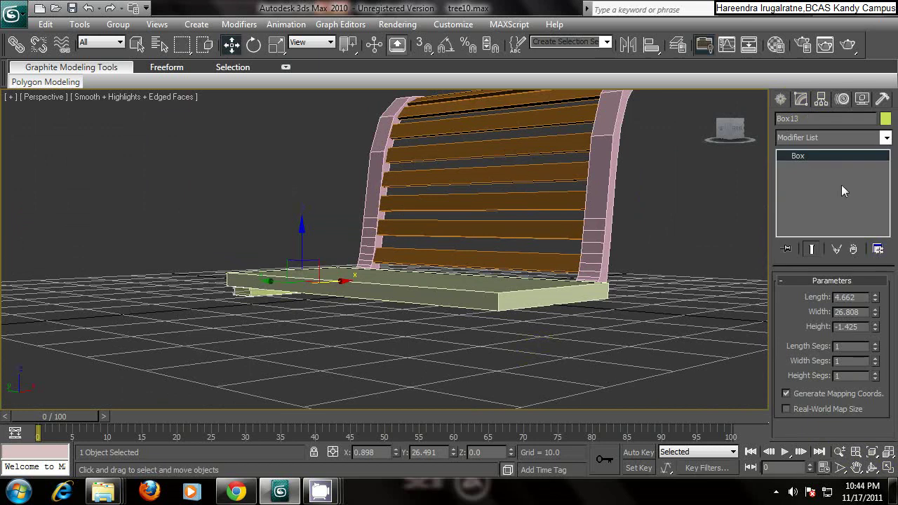
left_click_drag(876, 330, 875, 312)
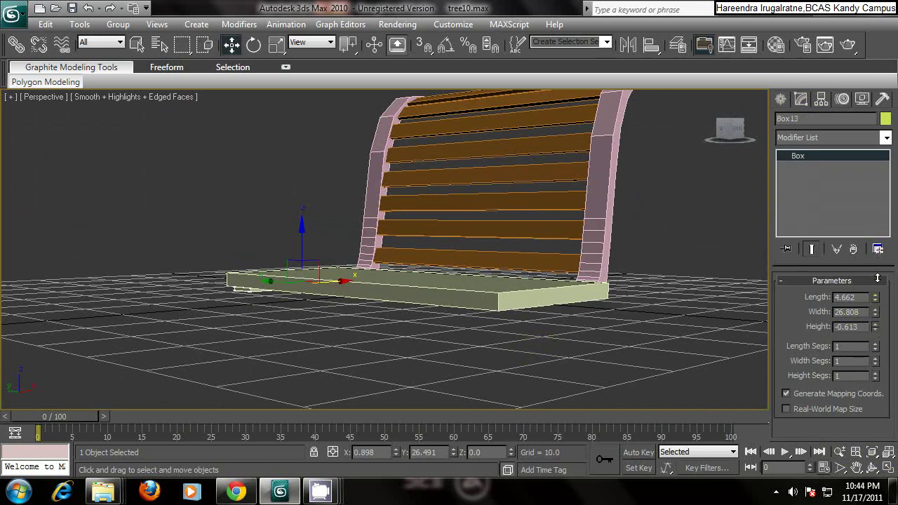
left_click_drag(874, 327, 814, 410)
middle_click_drag(586, 300, 656, 310, "alt")
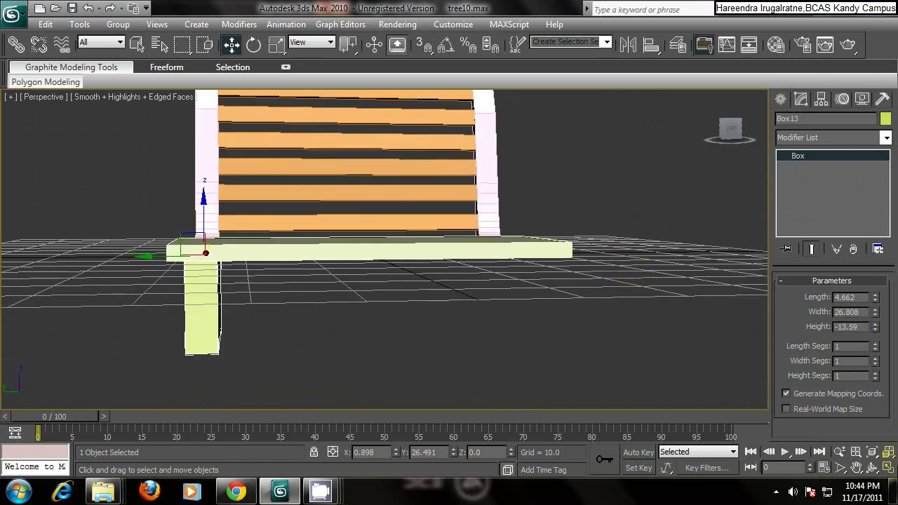
Step: Duplicate the leg along Y in the Top view to the base's opposite end, placing one copy at about Y -25
key("alt+w")
right_click(272, 203)
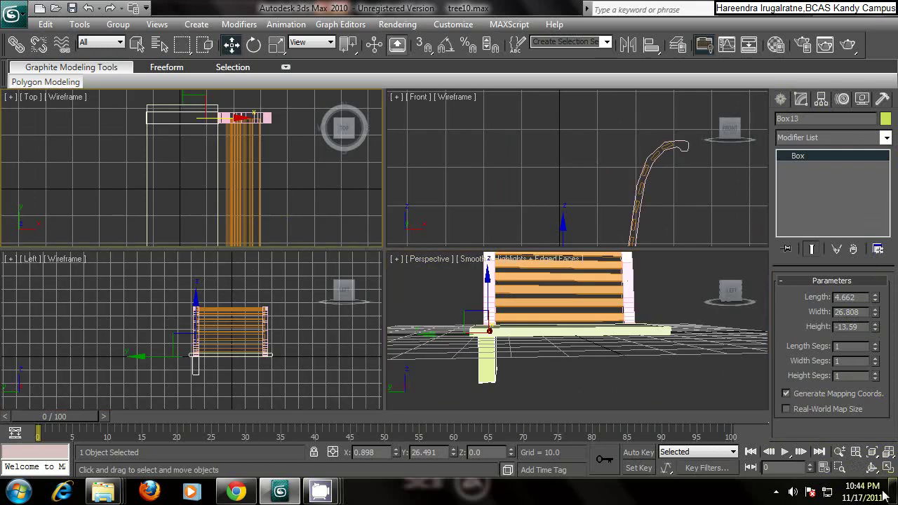
key("alt+w")
middle_click_drag(342, 243, 343, 180)
scroll(348, 205, "down", 3)
middle_click_drag(366, 214, 368, 223)
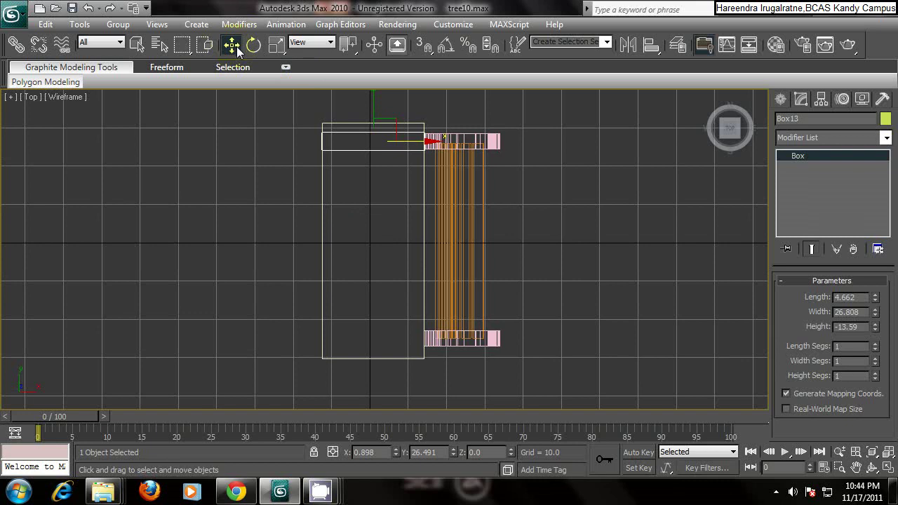
left_click(376, 98)
left_click_drag(374, 98, 364, 296, "shift")
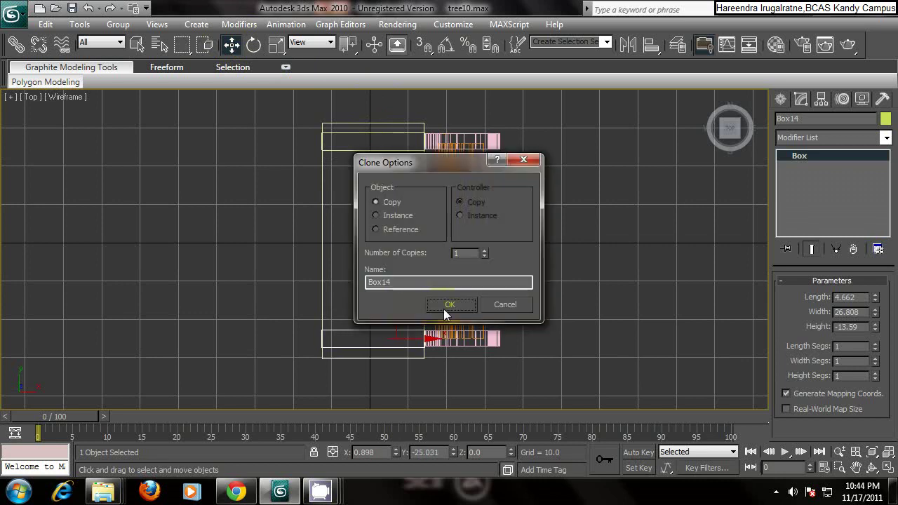
left_click(443, 306)
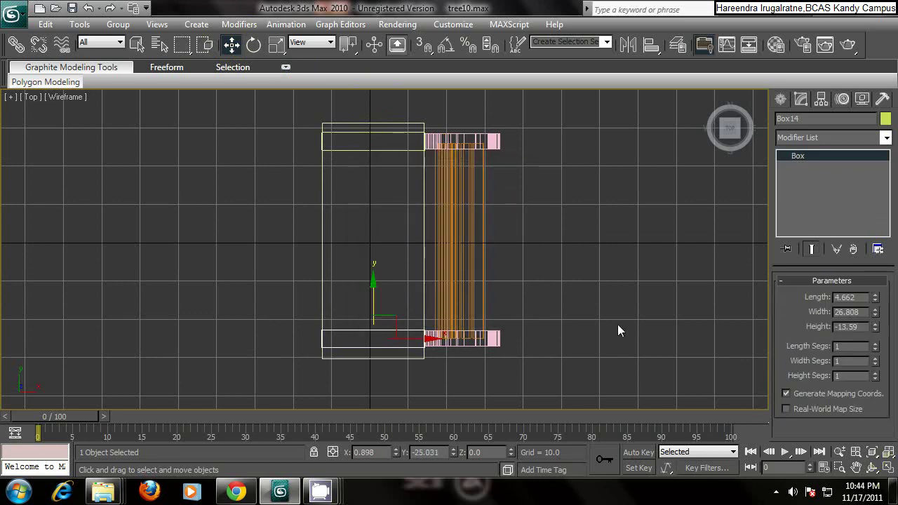
Step: Select all parts of the bench in the Perspective view and group them under the name bench
left_click(889, 467)
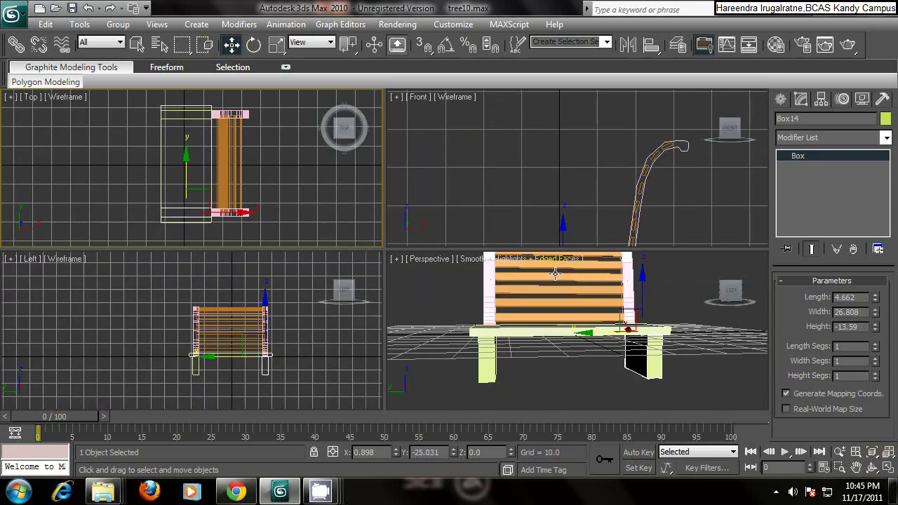
right_click(555, 274)
left_click(886, 467)
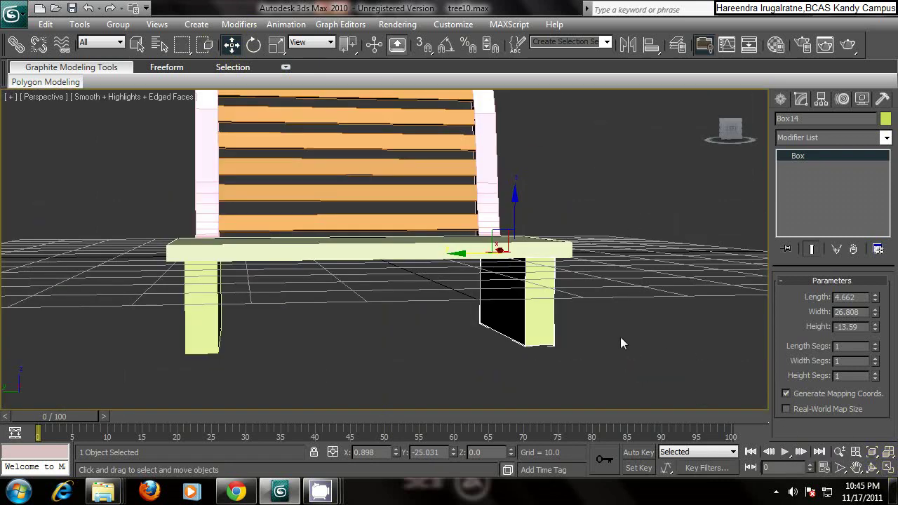
middle_click_drag(612, 323, 527, 354, "alt")
scroll(538, 334, "down", 3)
scroll(518, 332, "down", 3)
left_click_drag(190, 140, 578, 361)
middle_click_drag(574, 359, 326, 136, "alt")
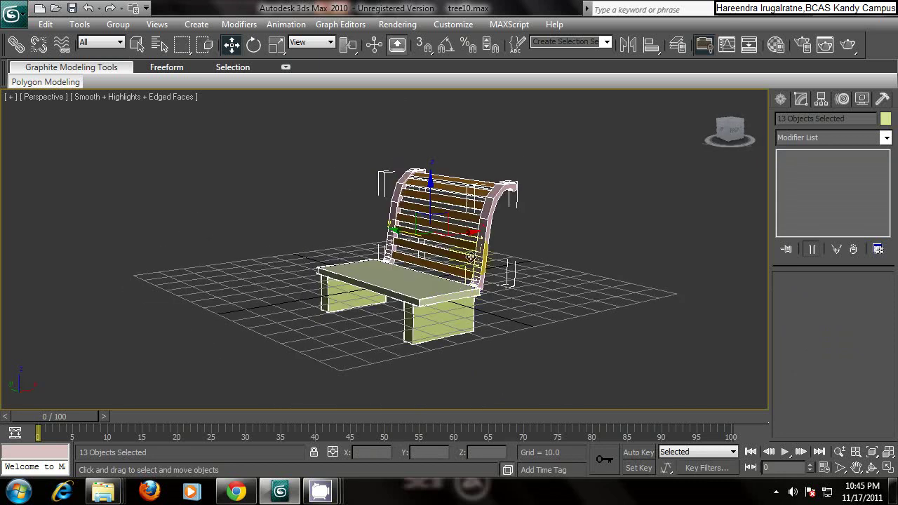
left_click(118, 24)
left_click(147, 39)
type("bench")
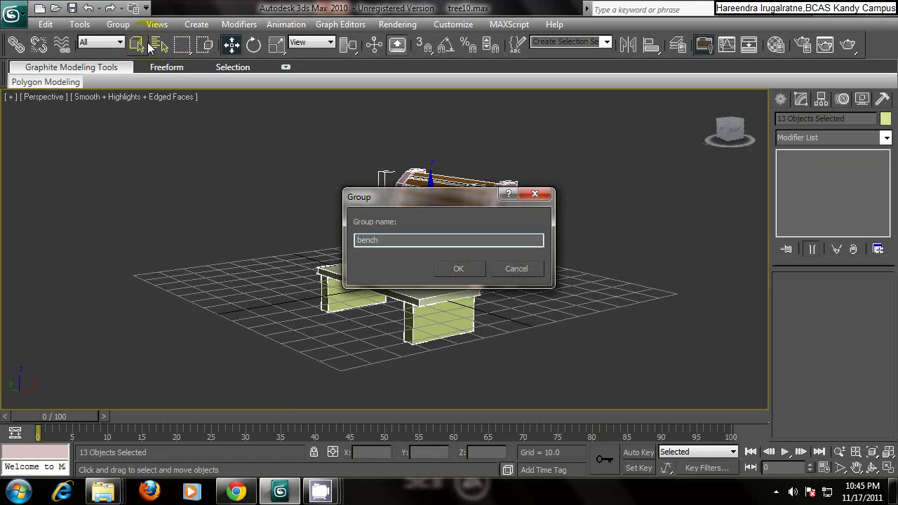
key("Return")
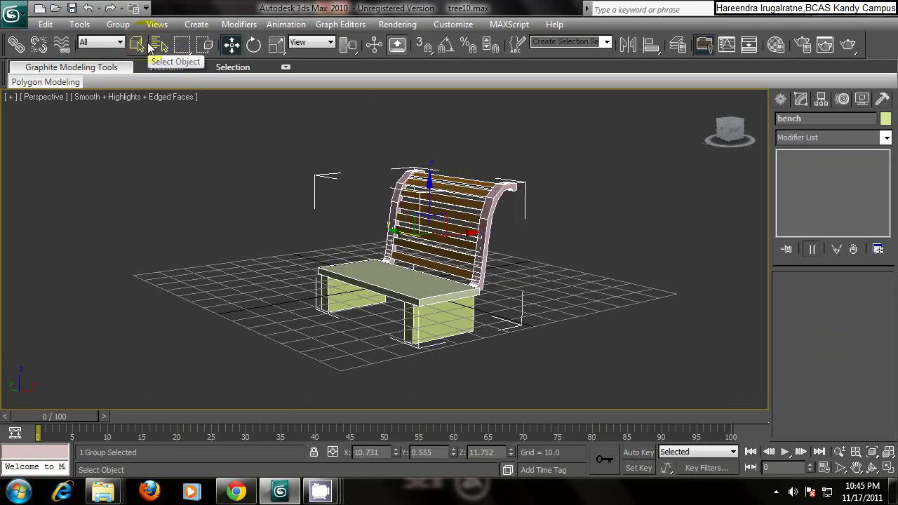
Step: Unhide all the hidden objects of the tree scene
middle_click_drag(122, 95, 161, 112, "alt")
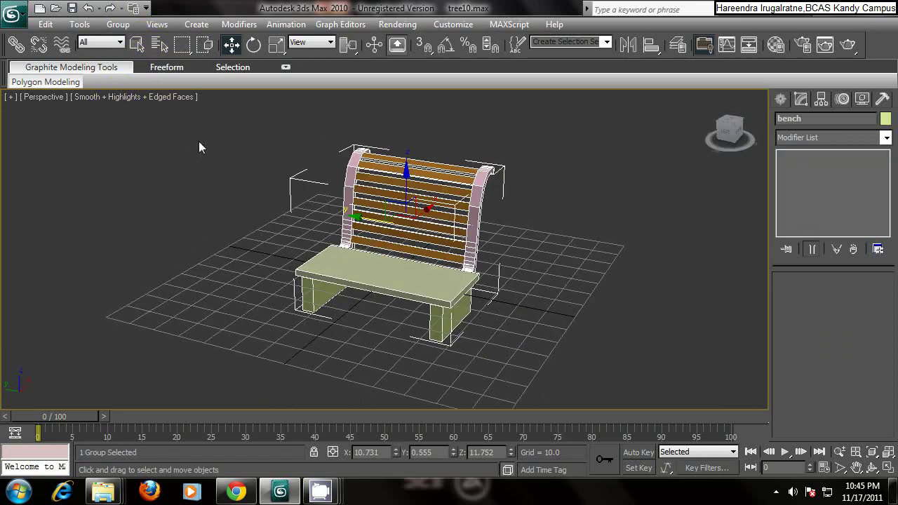
middle_click_drag(252, 169, 226, 173, "alt")
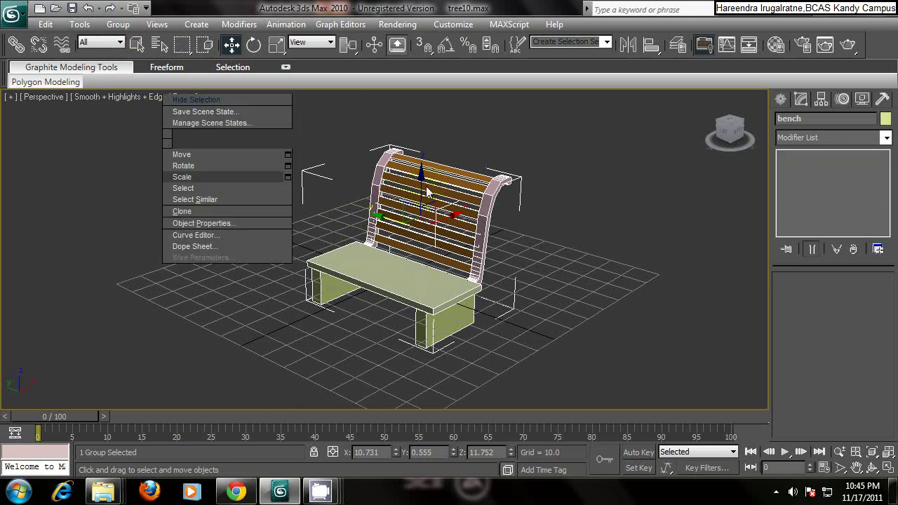
left_click(90, 168)
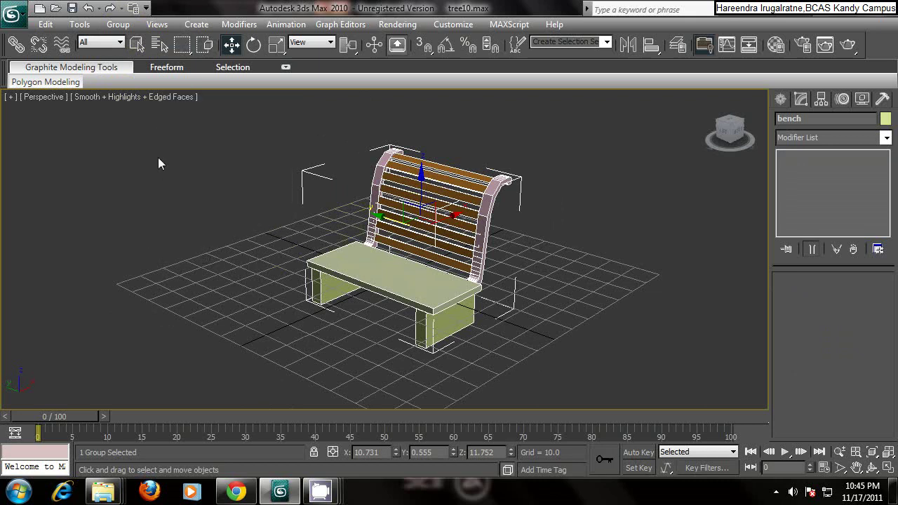
right_click(284, 153)
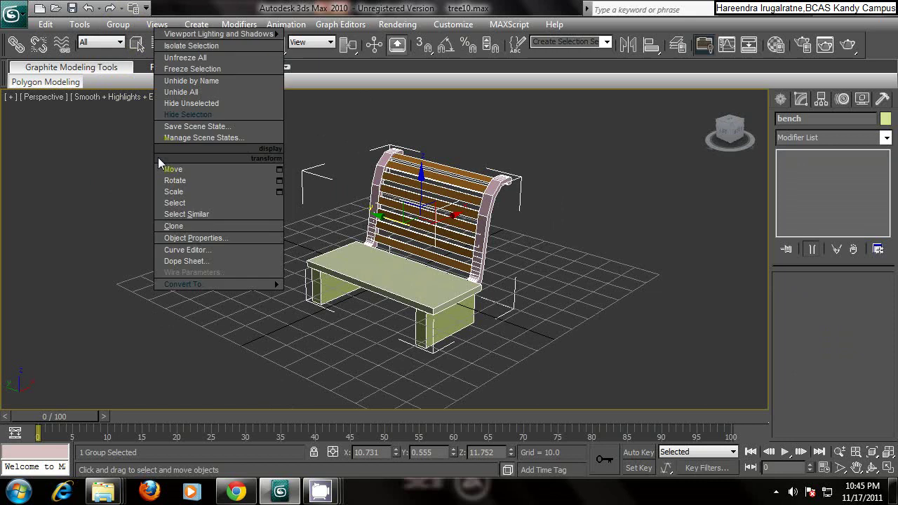
left_click(197, 93)
Step: Move the bench group along the X axis to about X -74, between the two tree trunks
scroll(299, 263, "down", 5)
scroll(257, 245, "down", 2)
middle_click_drag(254, 244, 386, 216, "alt")
left_click_drag(316, 223, 375, 230)
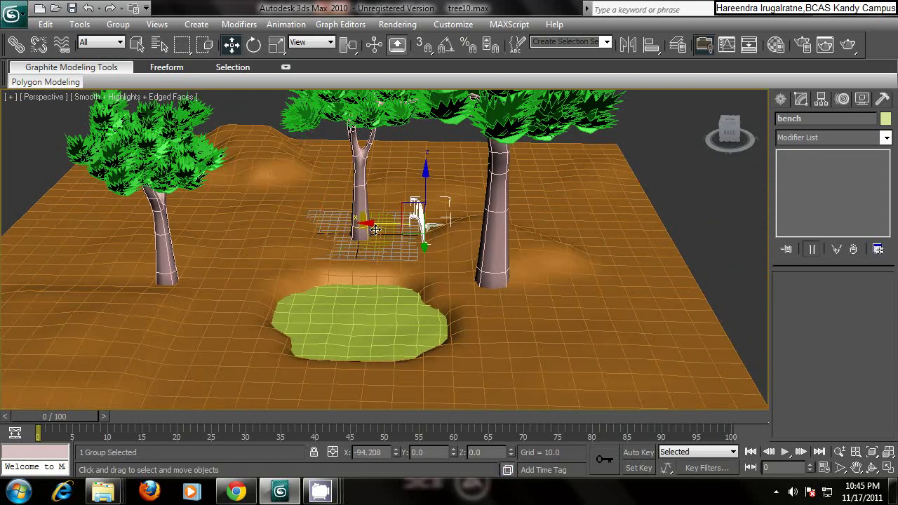
Step: Rotate the bench about its vertical axis to turn its seat towards the pond, and raise it to about Z 29.8
left_click(253, 44)
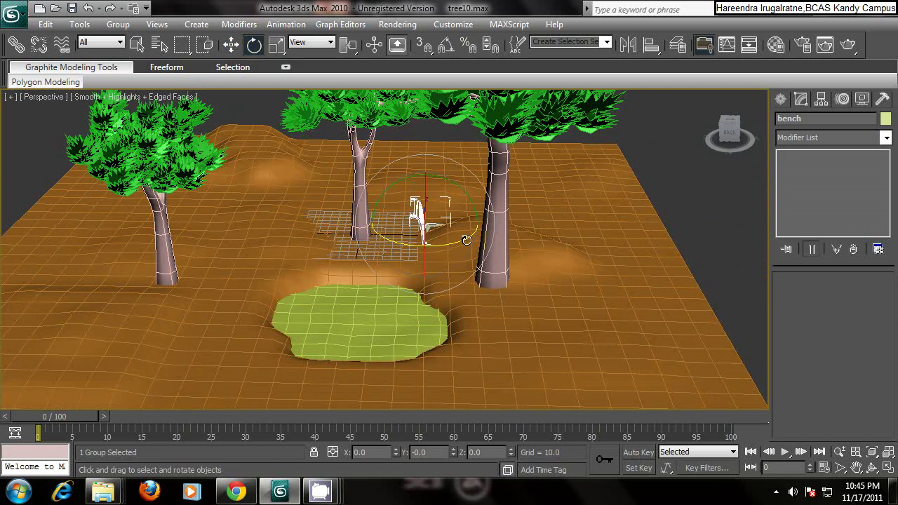
left_click_drag(466, 239, 245, 220)
left_click(232, 44)
mouse_move(425, 172)
left_mouse_down()
mouse_move(425, 147)
mouse_move(426, 162)
left_mouse_up()
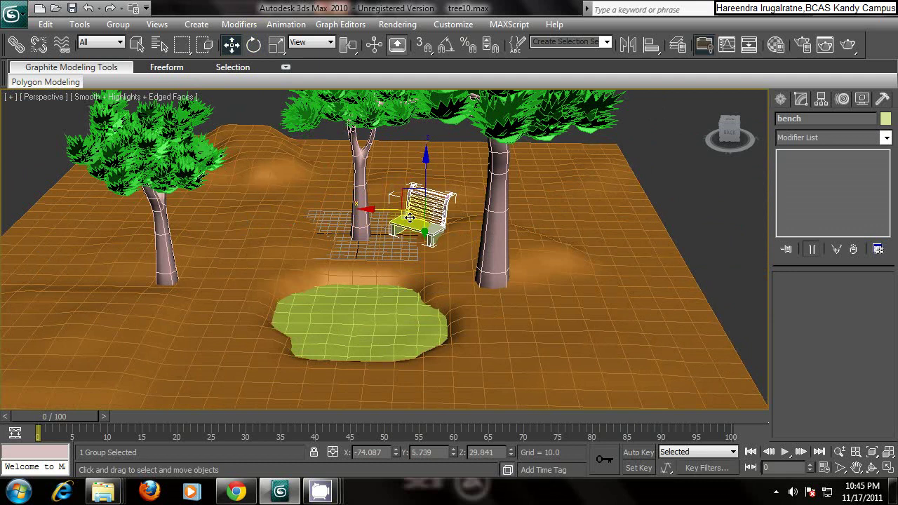
Step: Move the bench towards the pond and lower it onto the terrain, to about X -80.2, Y 53.4 and Z 21.8
left_click_drag(409, 218, 415, 232)
left_click_drag(431, 178, 431, 184)
scroll(436, 227, "up", 6)
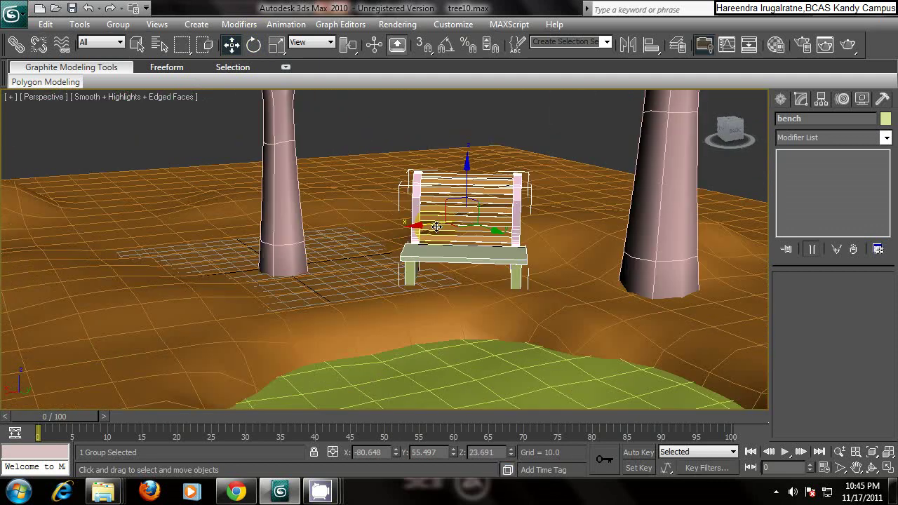
middle_click_drag(450, 226, 430, 203)
left_click_drag(435, 194, 432, 194)
left_click_drag(435, 135, 436, 144)
Step: Deselect the bench and examine how it stands on the terrain between the trees and the pond
middle_click_drag(441, 207, 439, 241, "alt")
scroll(438, 240, "up", 3)
scroll(437, 238, "down", 3)
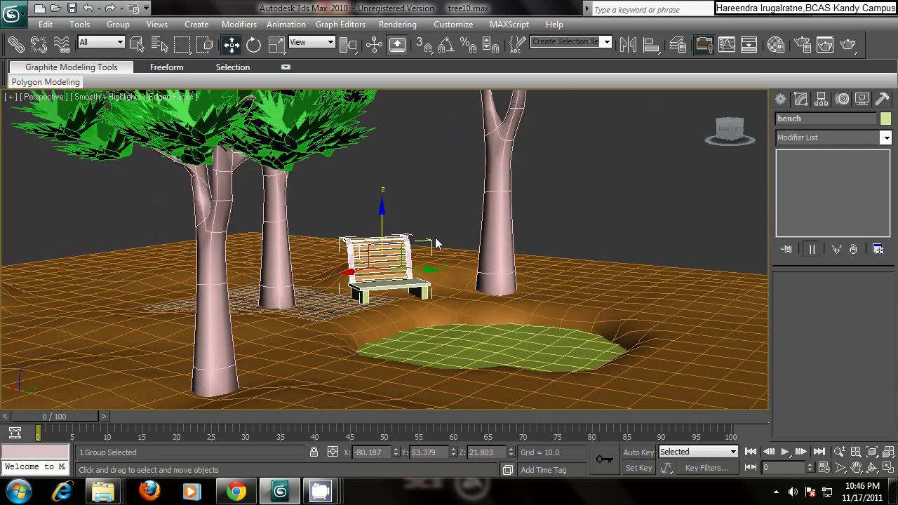
scroll(436, 238, "up", 2)
scroll(424, 239, "down", 2)
scroll(424, 238, "down", 1)
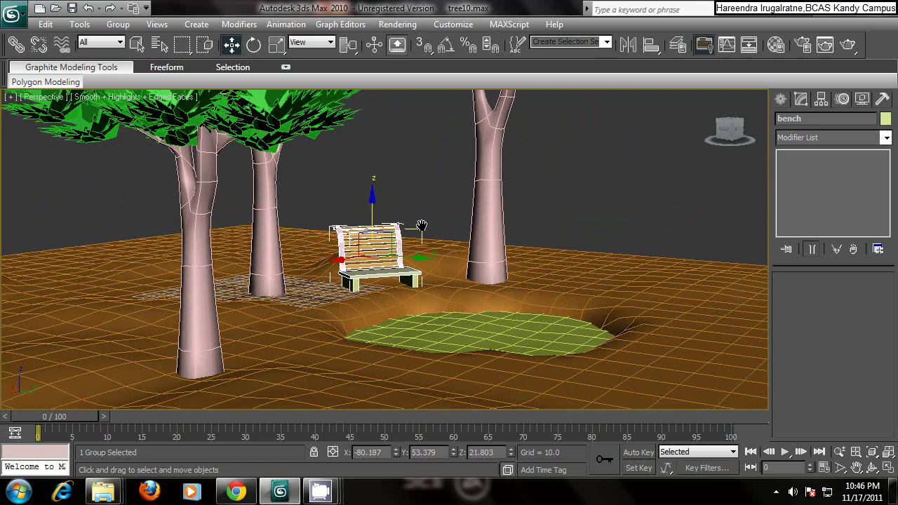
left_click(544, 177)
middle_click_drag(414, 247, 407, 239, "alt")
scroll(394, 266, "up", 2)
scroll(393, 265, "down", 2)
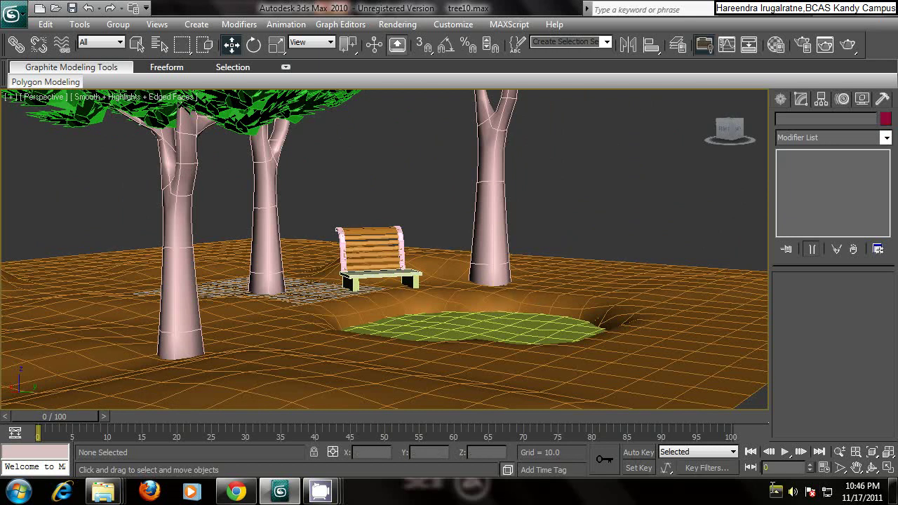
left_click(775, 491)
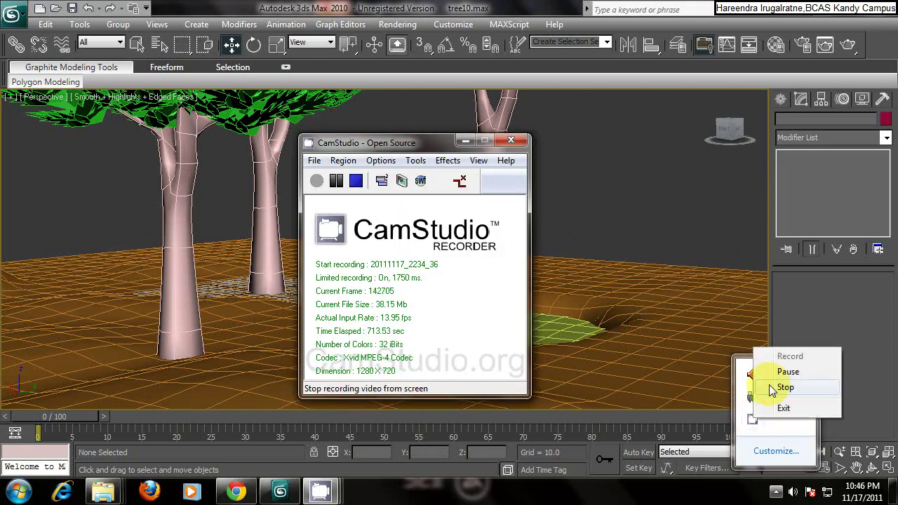